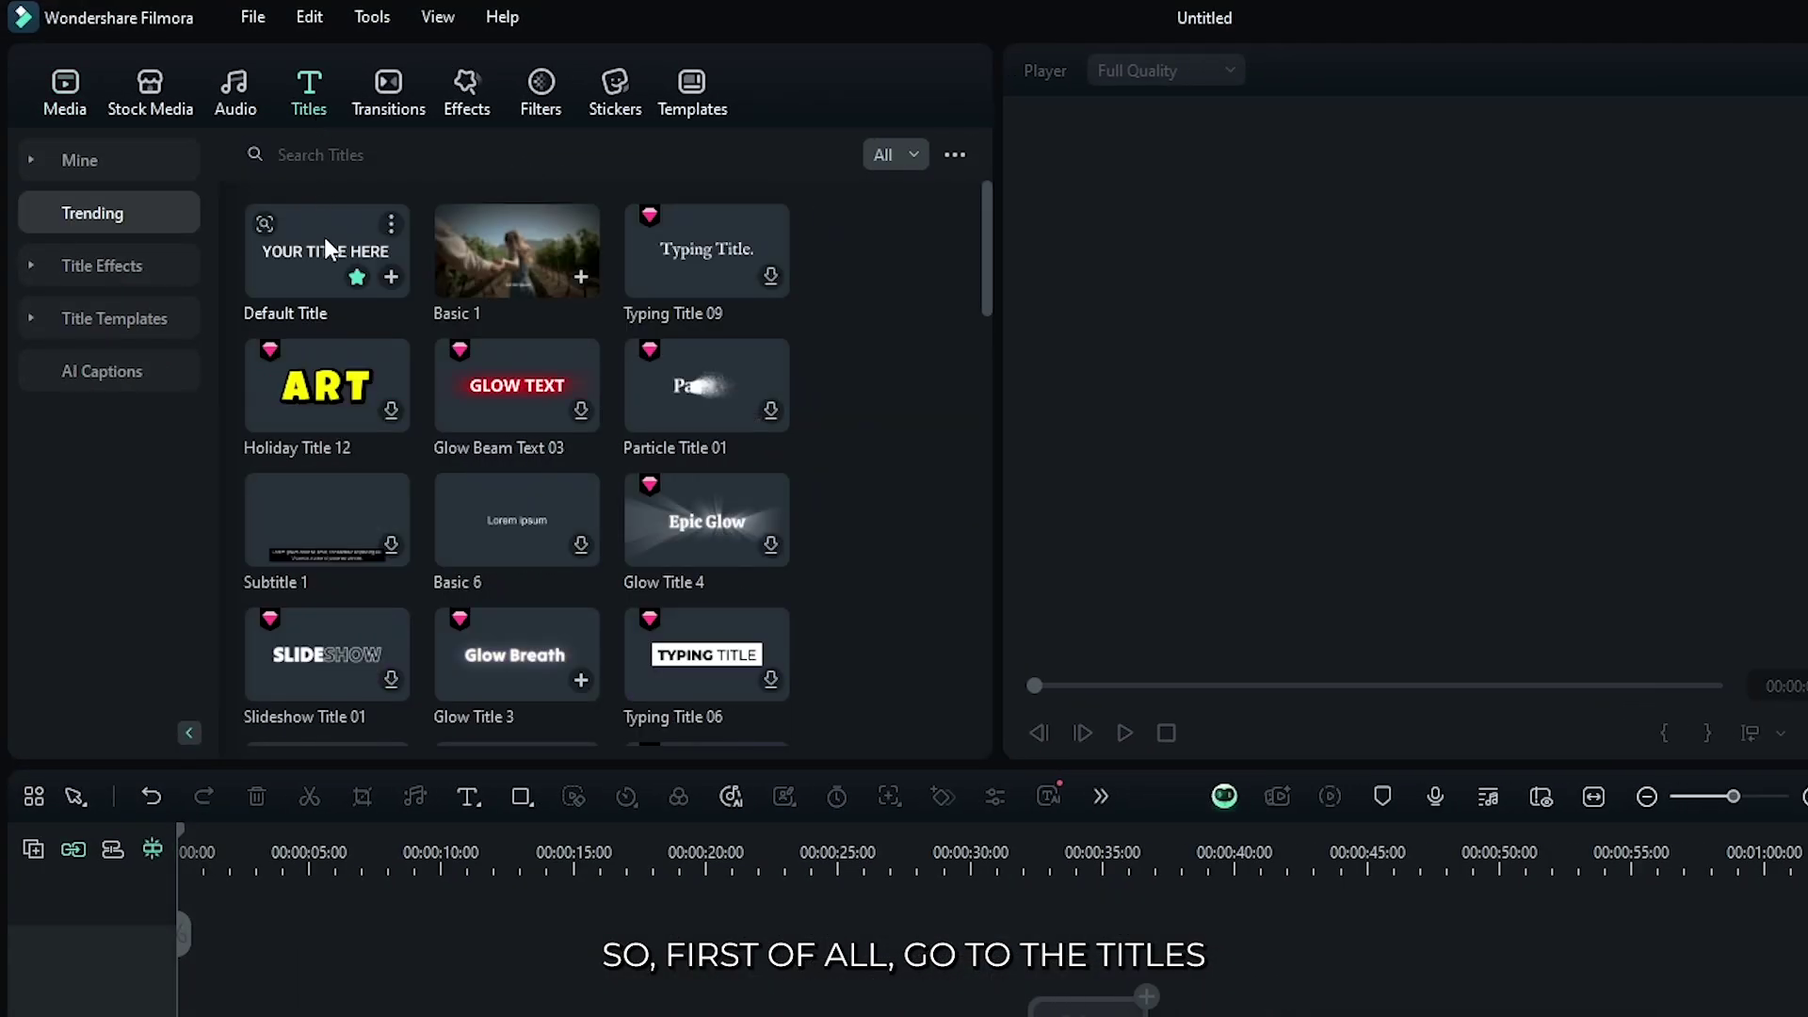
Add a Default Title clip to the timeline, change its text to 'TYPEWRITER' and set the font to Roboto Slab Bold
{"action": "left_click_drag", "start_coordinate": [327, 247], "coordinate": [240, 749]}
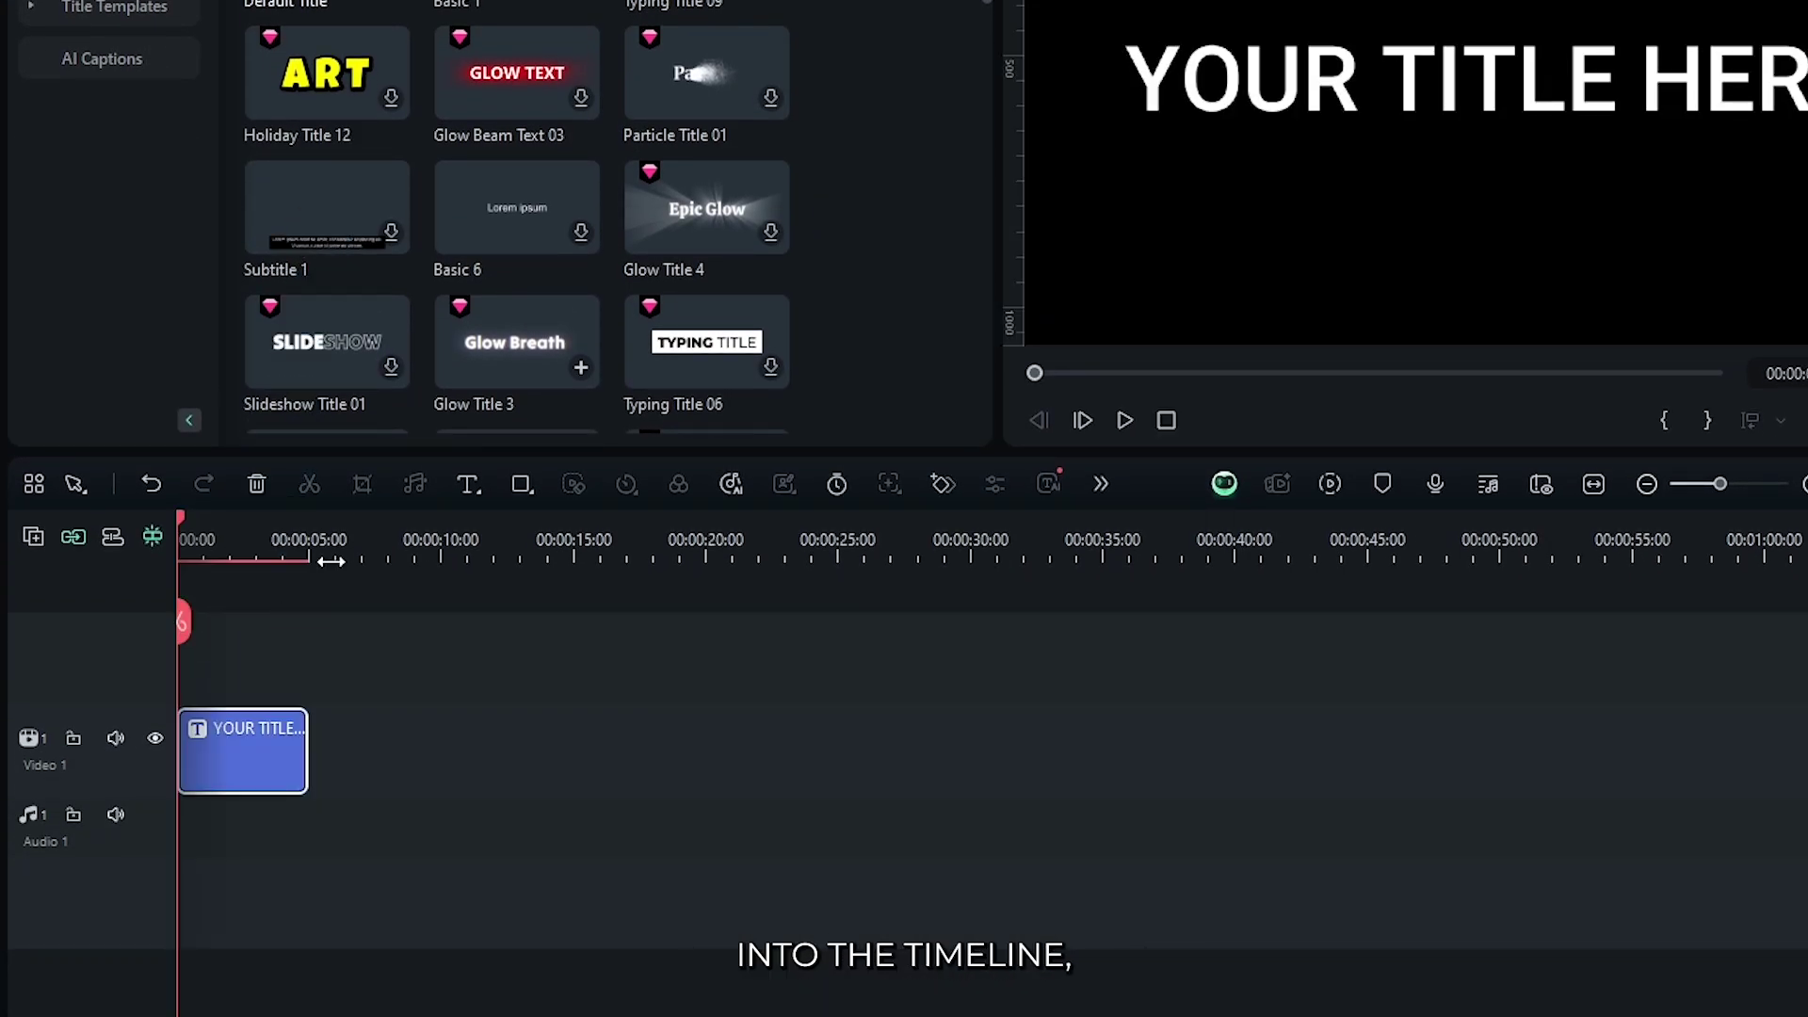
{"action": "left_click_drag", "start_coordinate": [407, 544], "coordinate": [714, 545]}
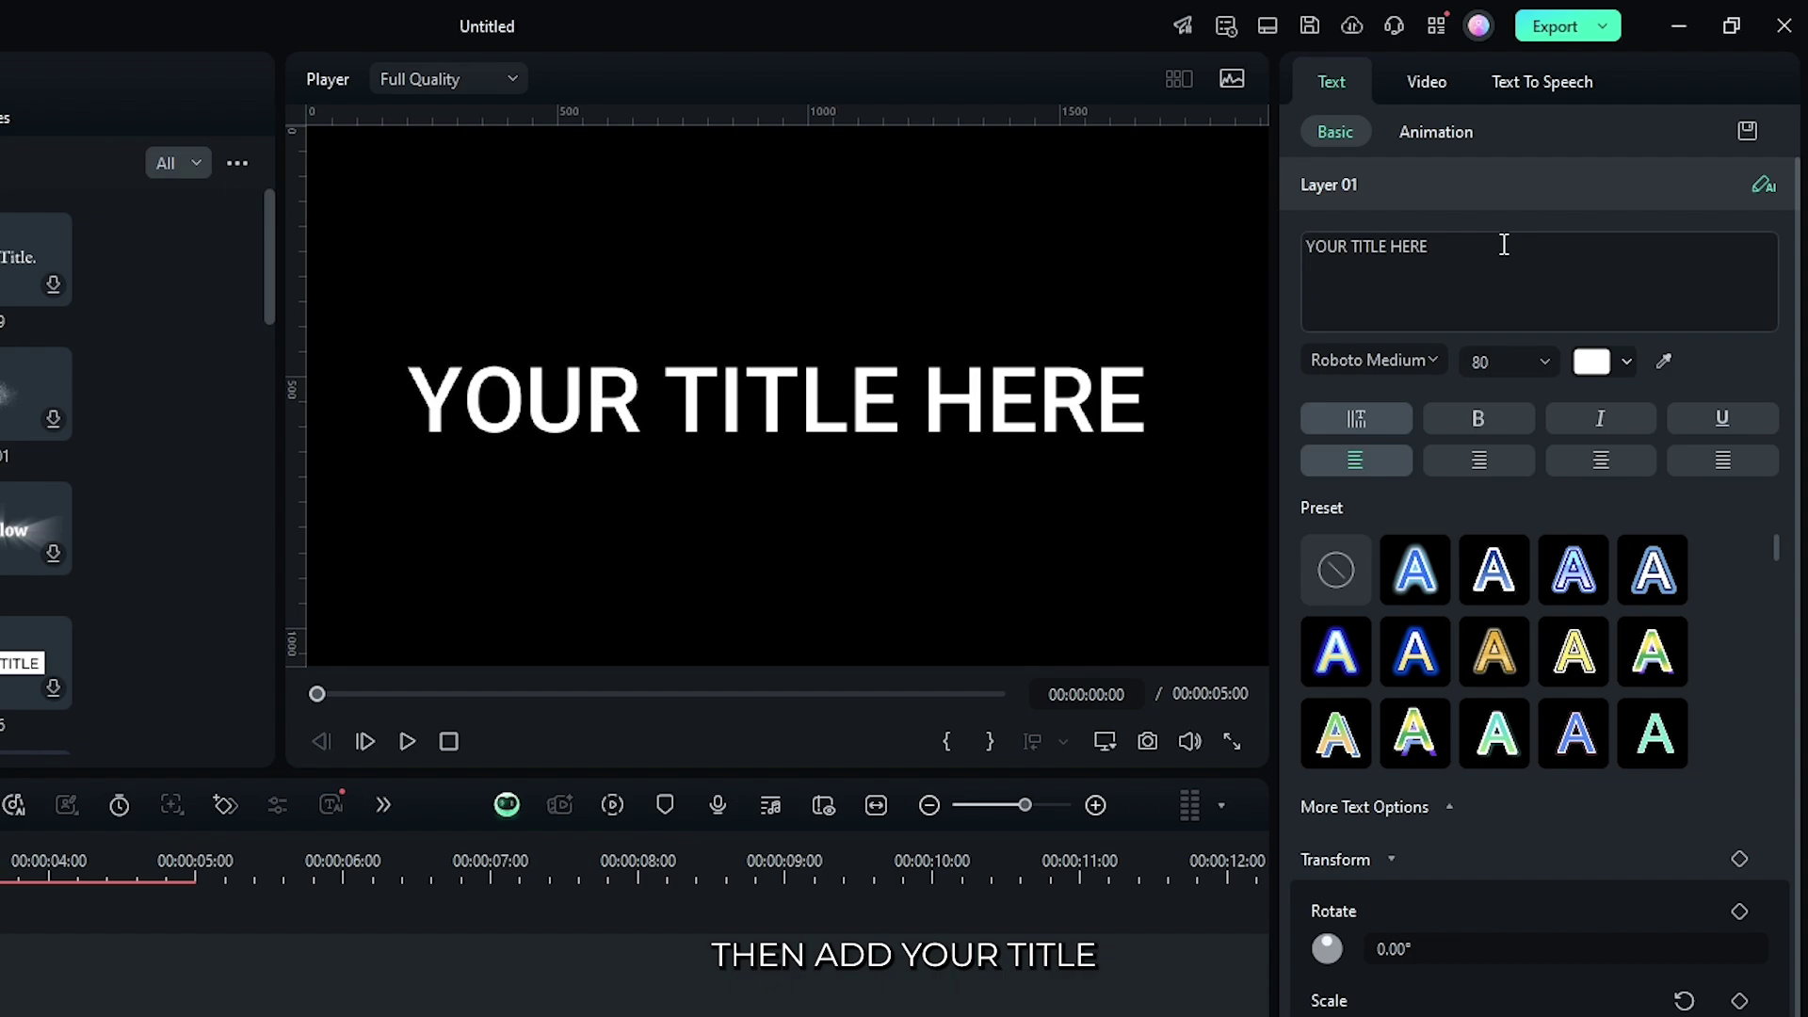
{"action": "triple_click", "coordinate": [1504, 246]}
{"action": "type", "text": "TYPEWRITER"}
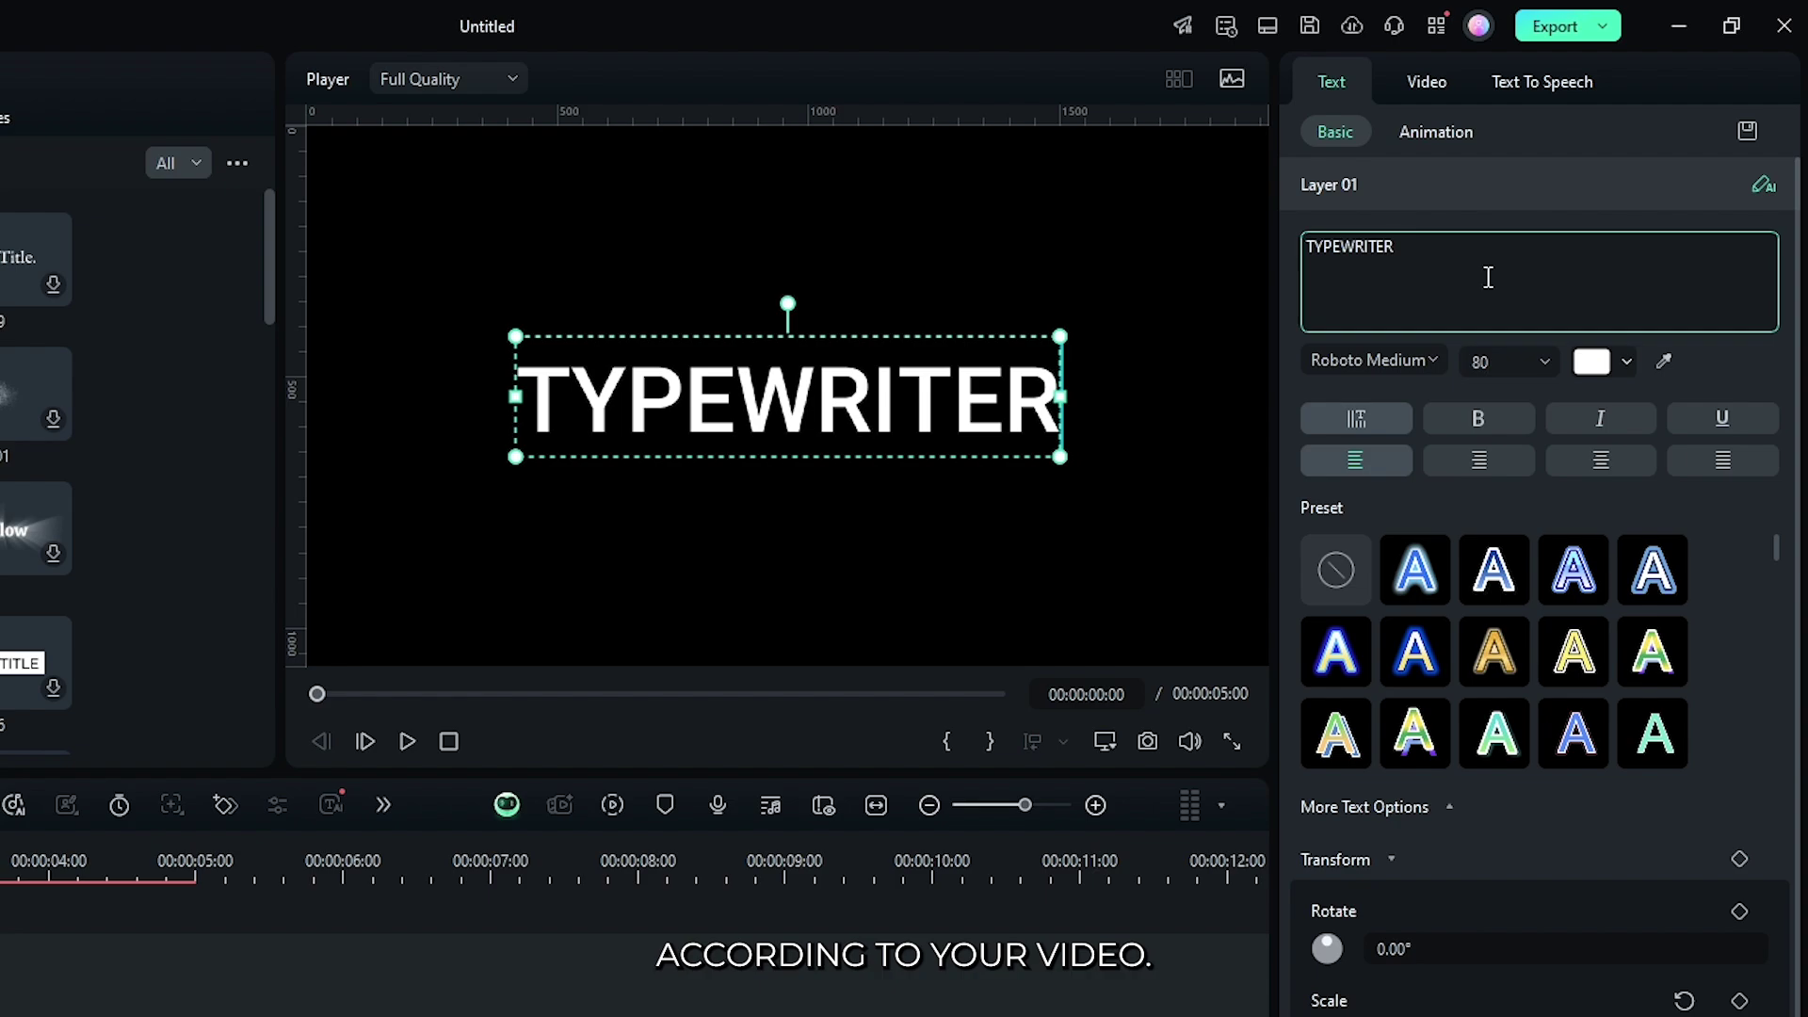
{"action": "left_click", "coordinate": [1434, 361]}
{"action": "left_click", "coordinate": [1396, 818]}
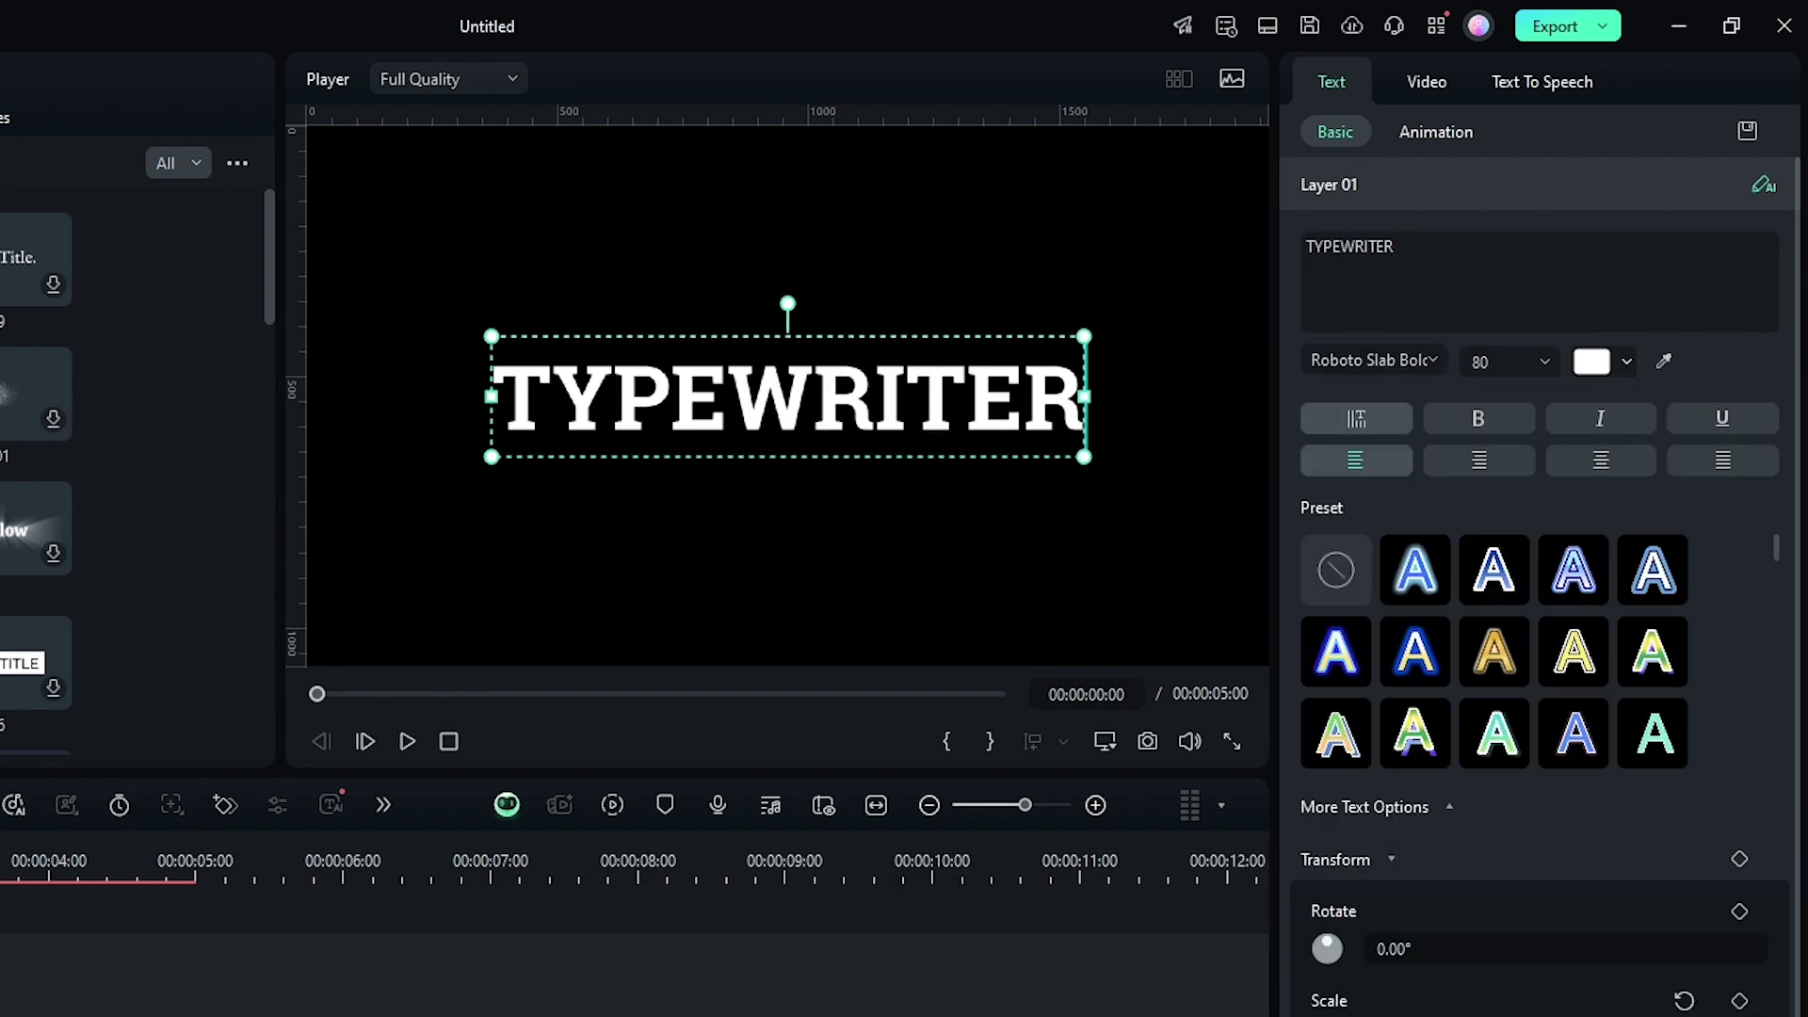
Apply the Typewriter Upwards In animation, preview it, and lengthen its duration toward 2.37 seconds
{"action": "left_click", "coordinate": [1441, 132]}
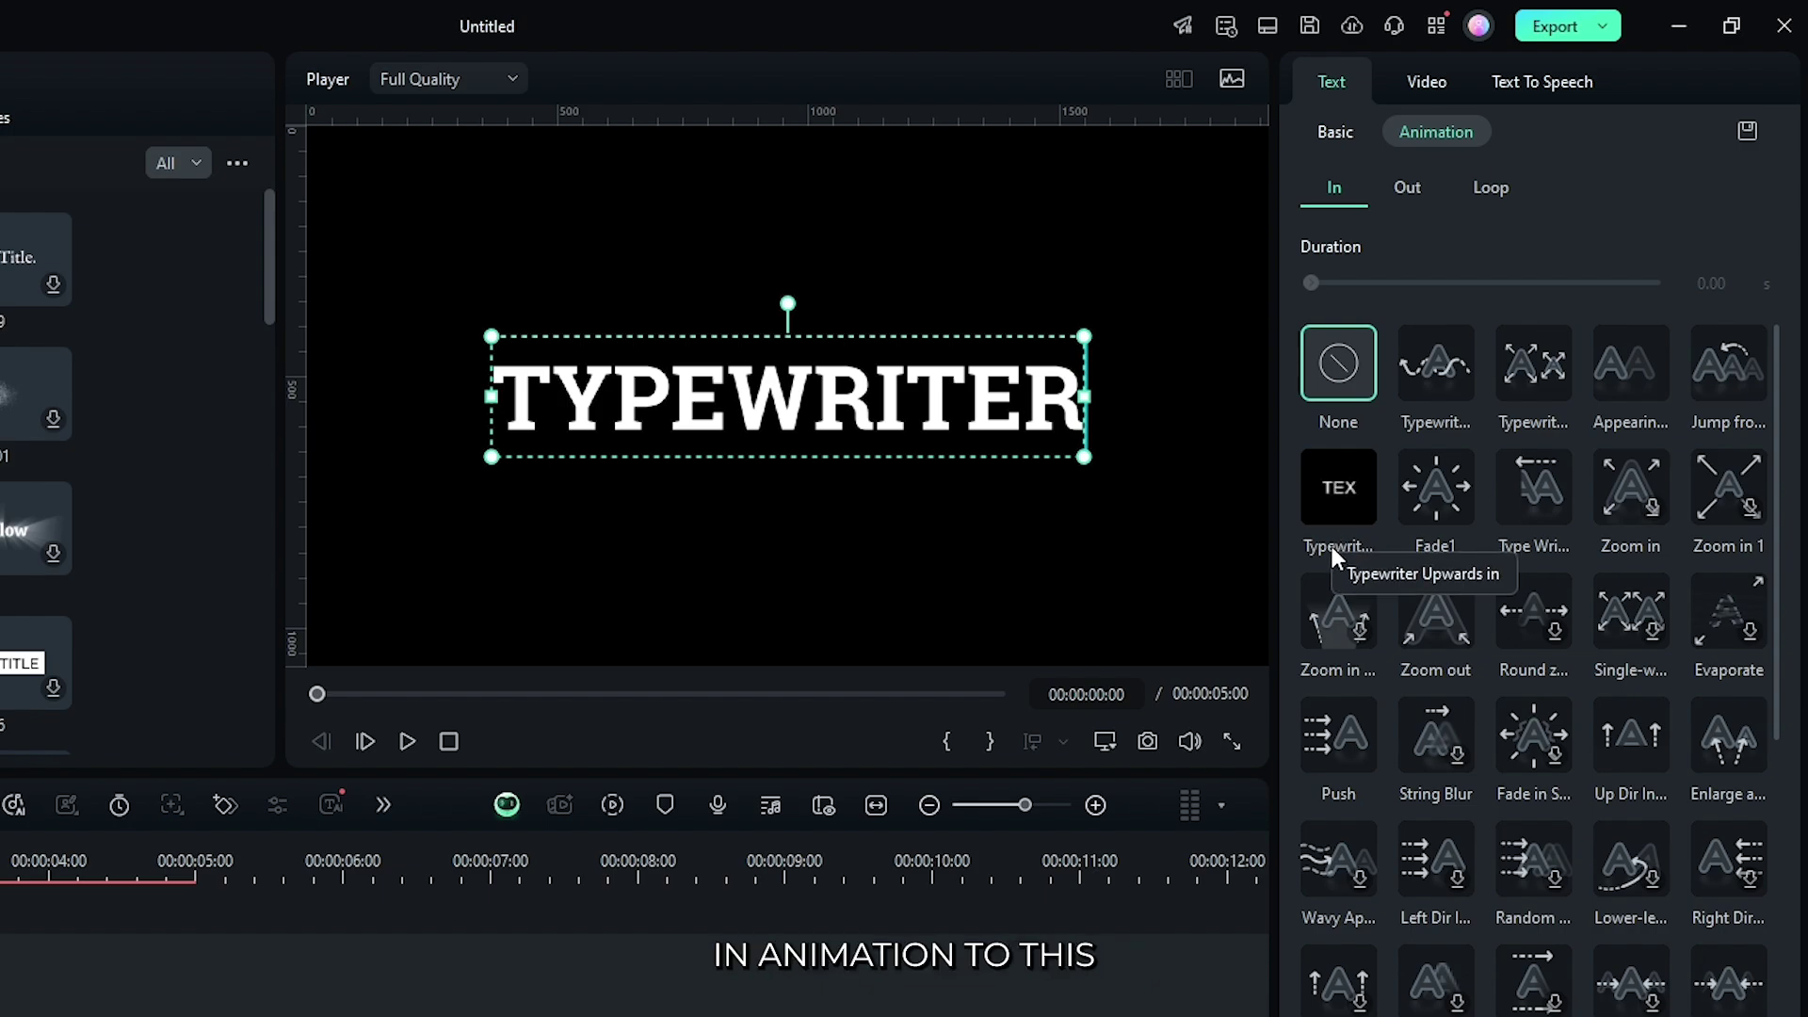
{"action": "left_click", "coordinate": [1336, 500]}
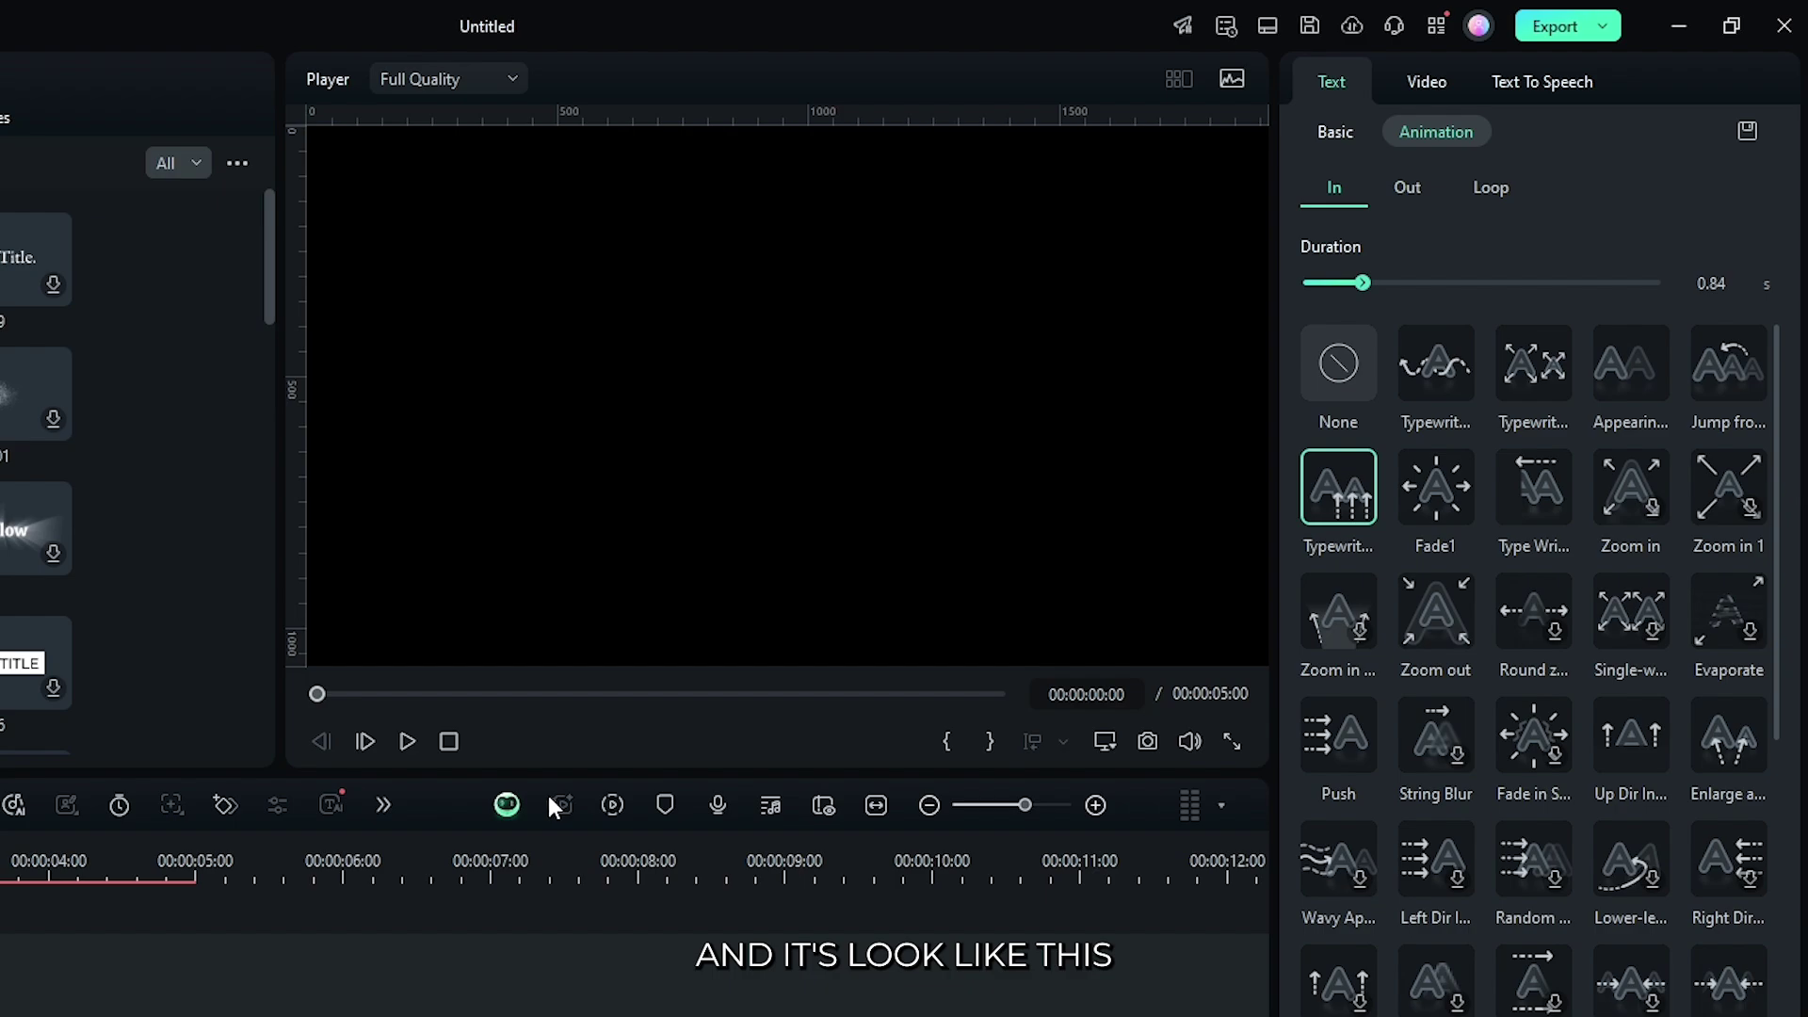
{"action": "left_click", "coordinate": [407, 742]}
{"action": "left_click", "coordinate": [611, 805]}
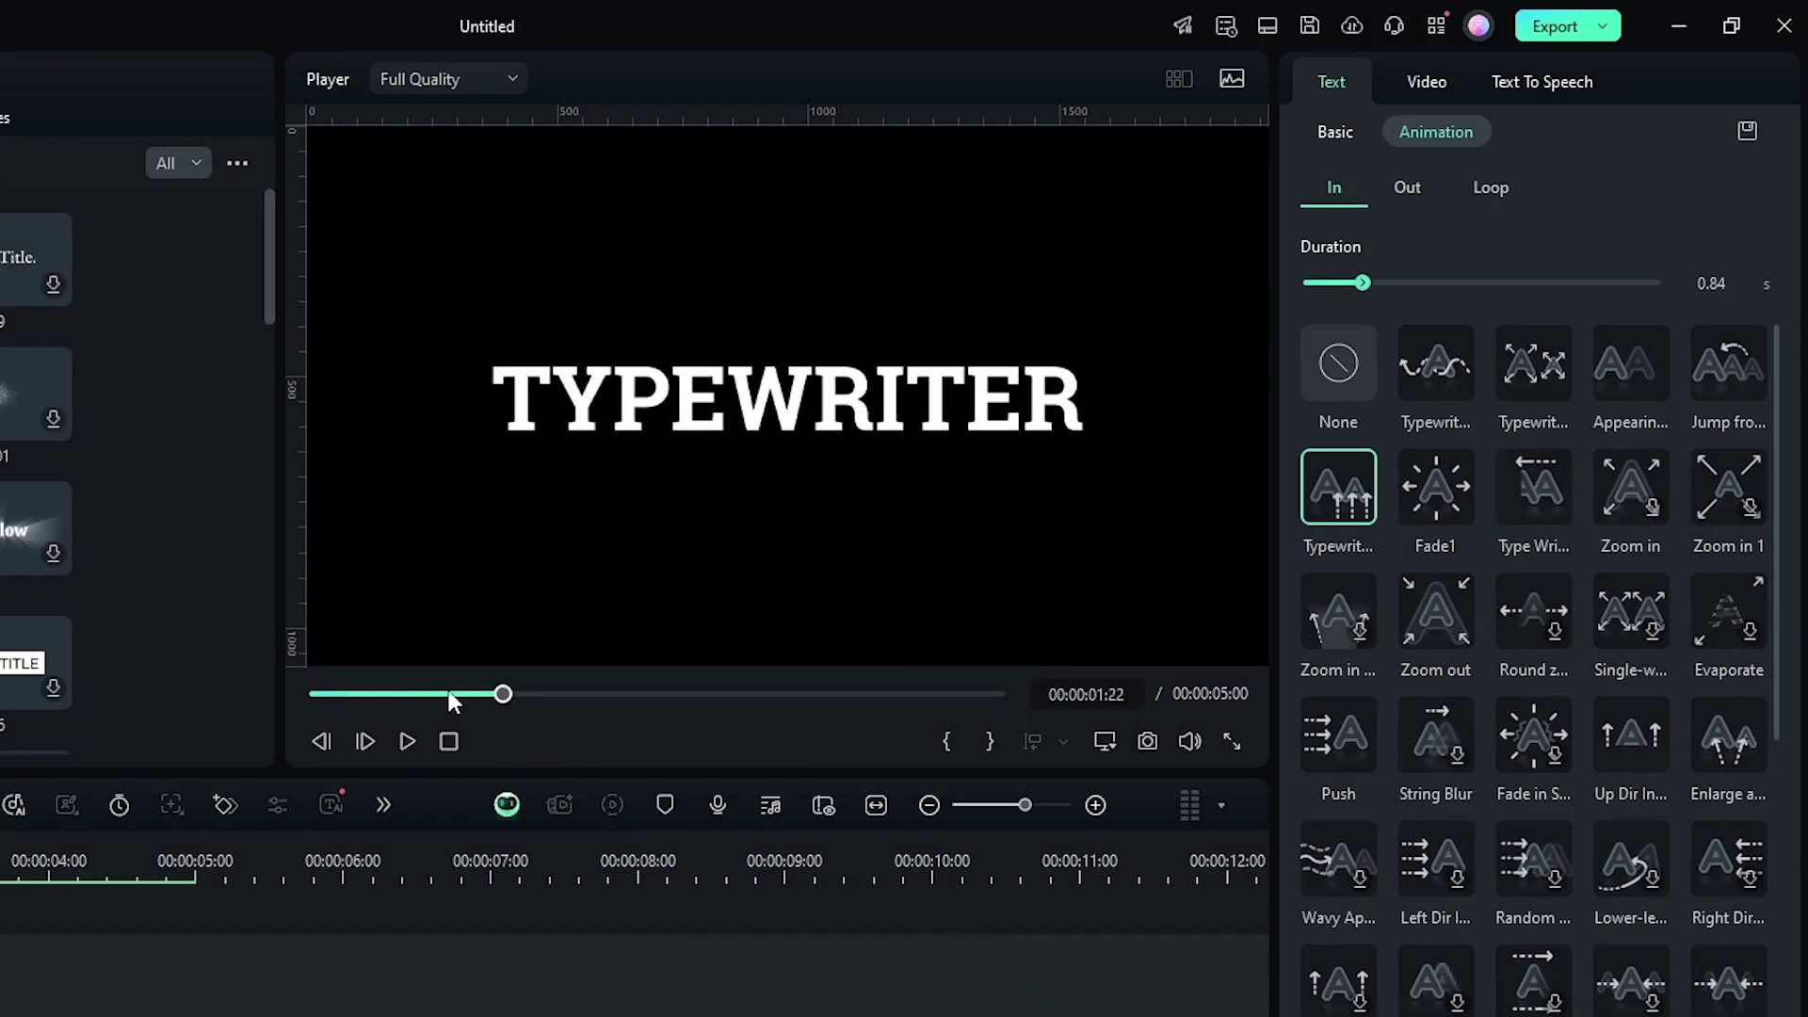
{"action": "left_click_drag", "start_coordinate": [501, 694], "coordinate": [272, 702]}
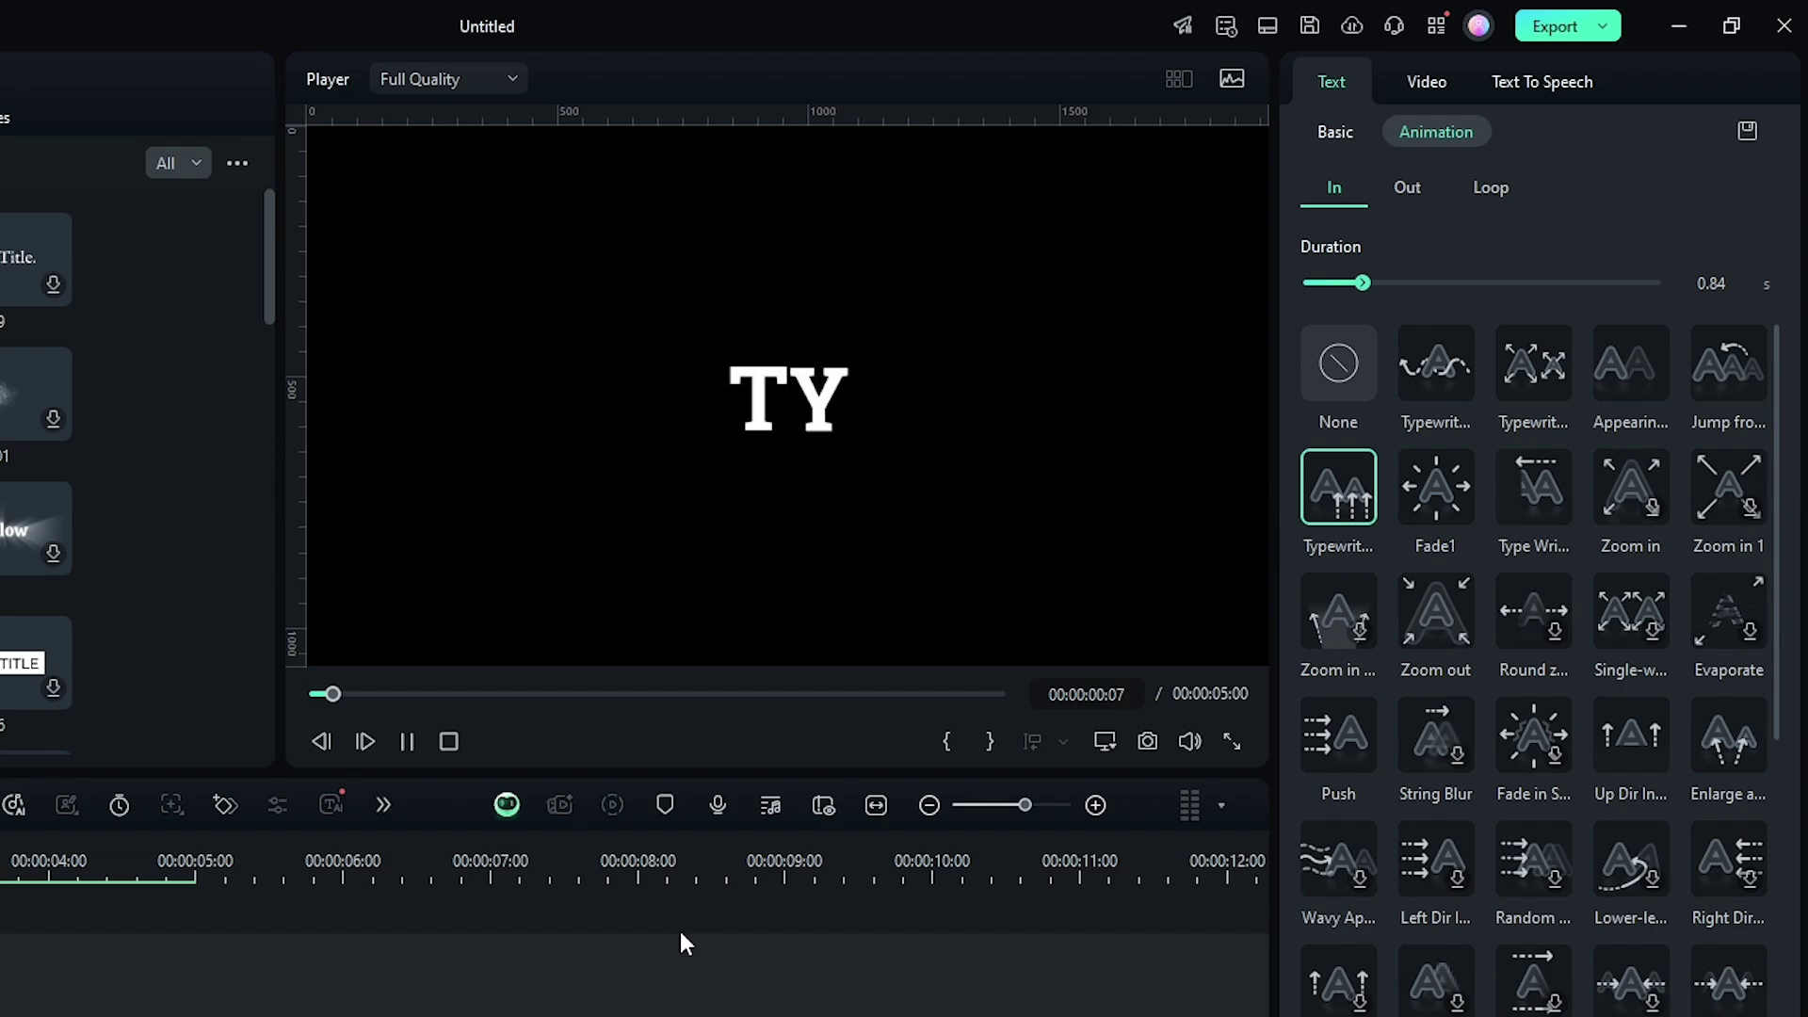
{"action": "key", "text": "space"}
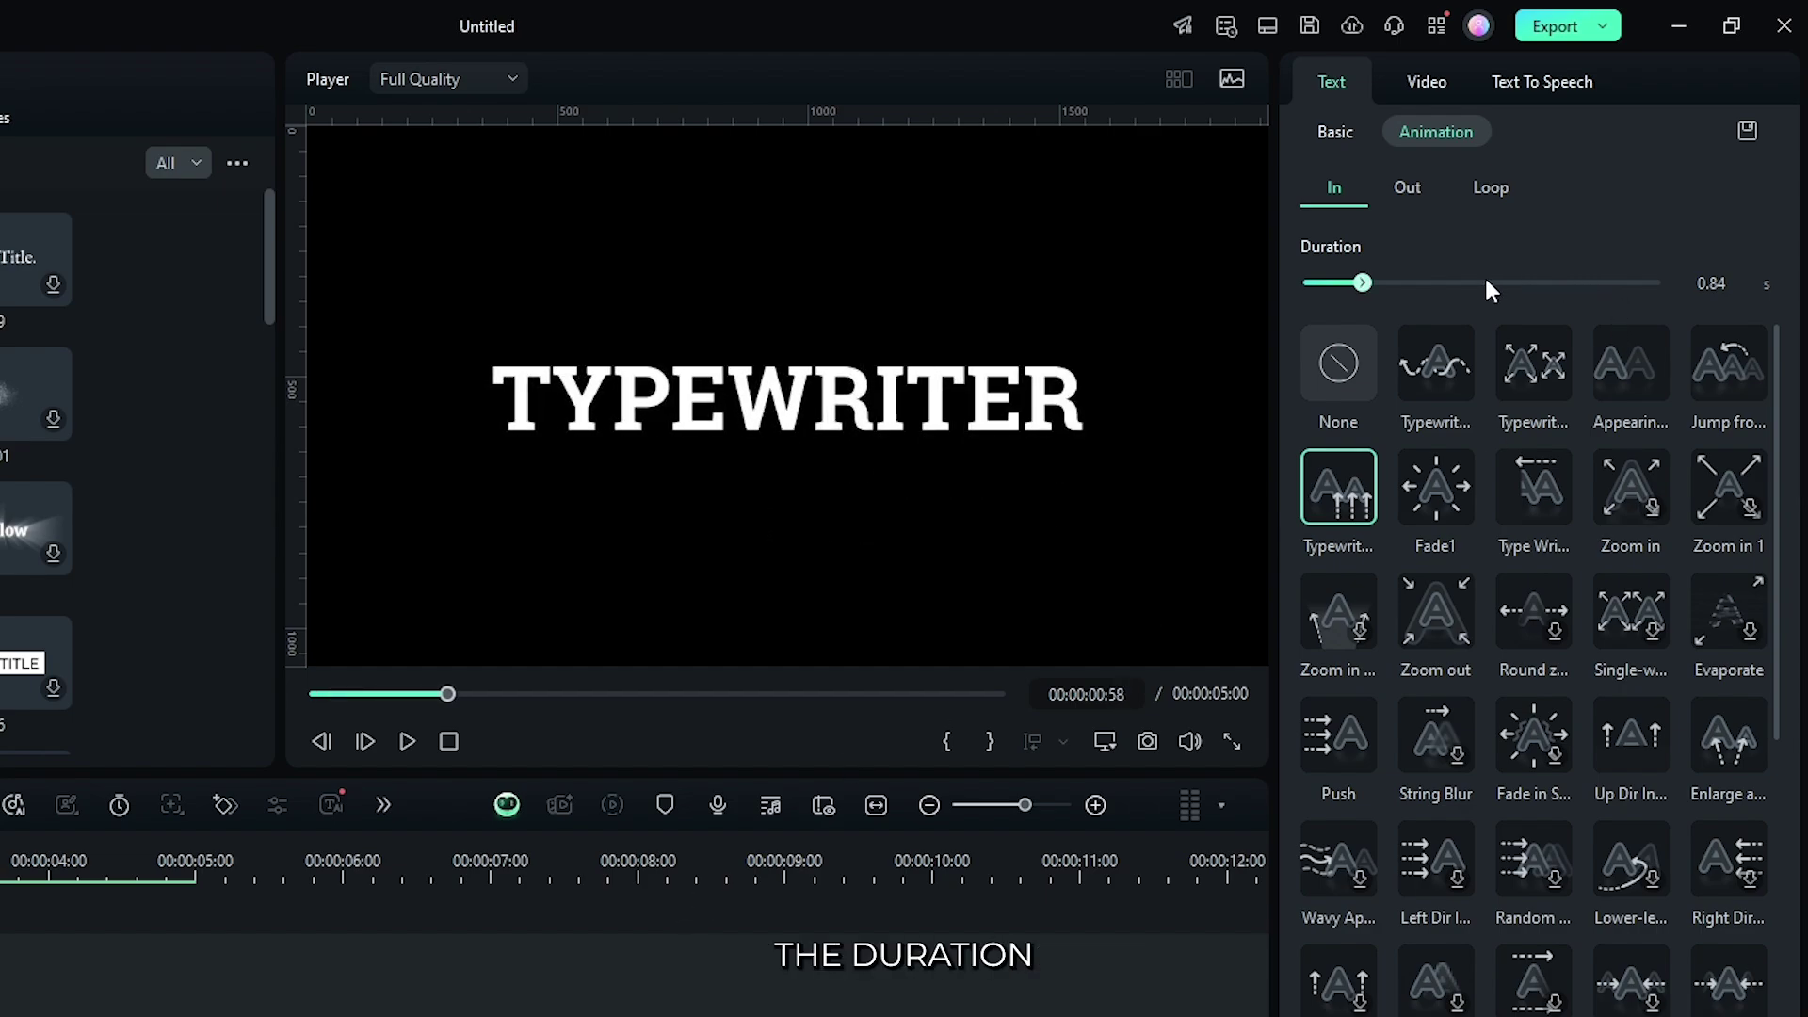
{"action": "left_click_drag", "start_coordinate": [1364, 282], "coordinate": [1458, 283]}
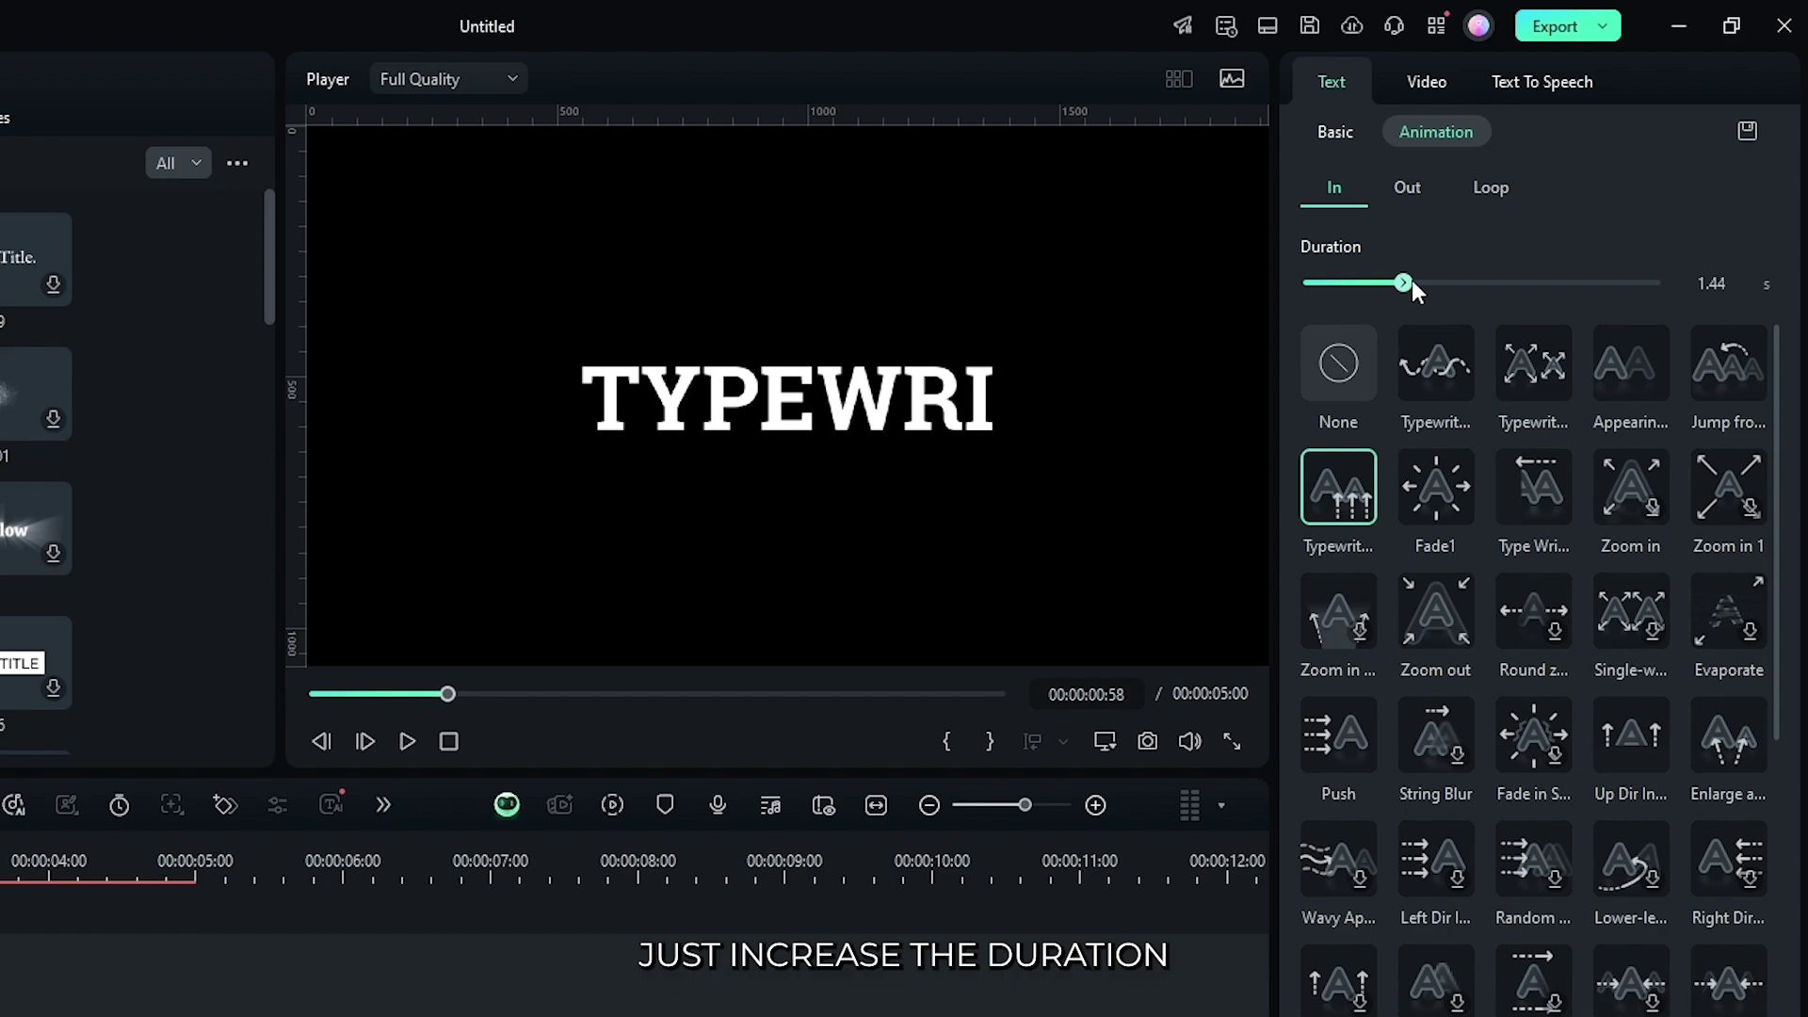
Replay the lengthened animation, then search Audio sound effects for 'typewriter'
{"action": "left_click", "coordinate": [625, 805]}
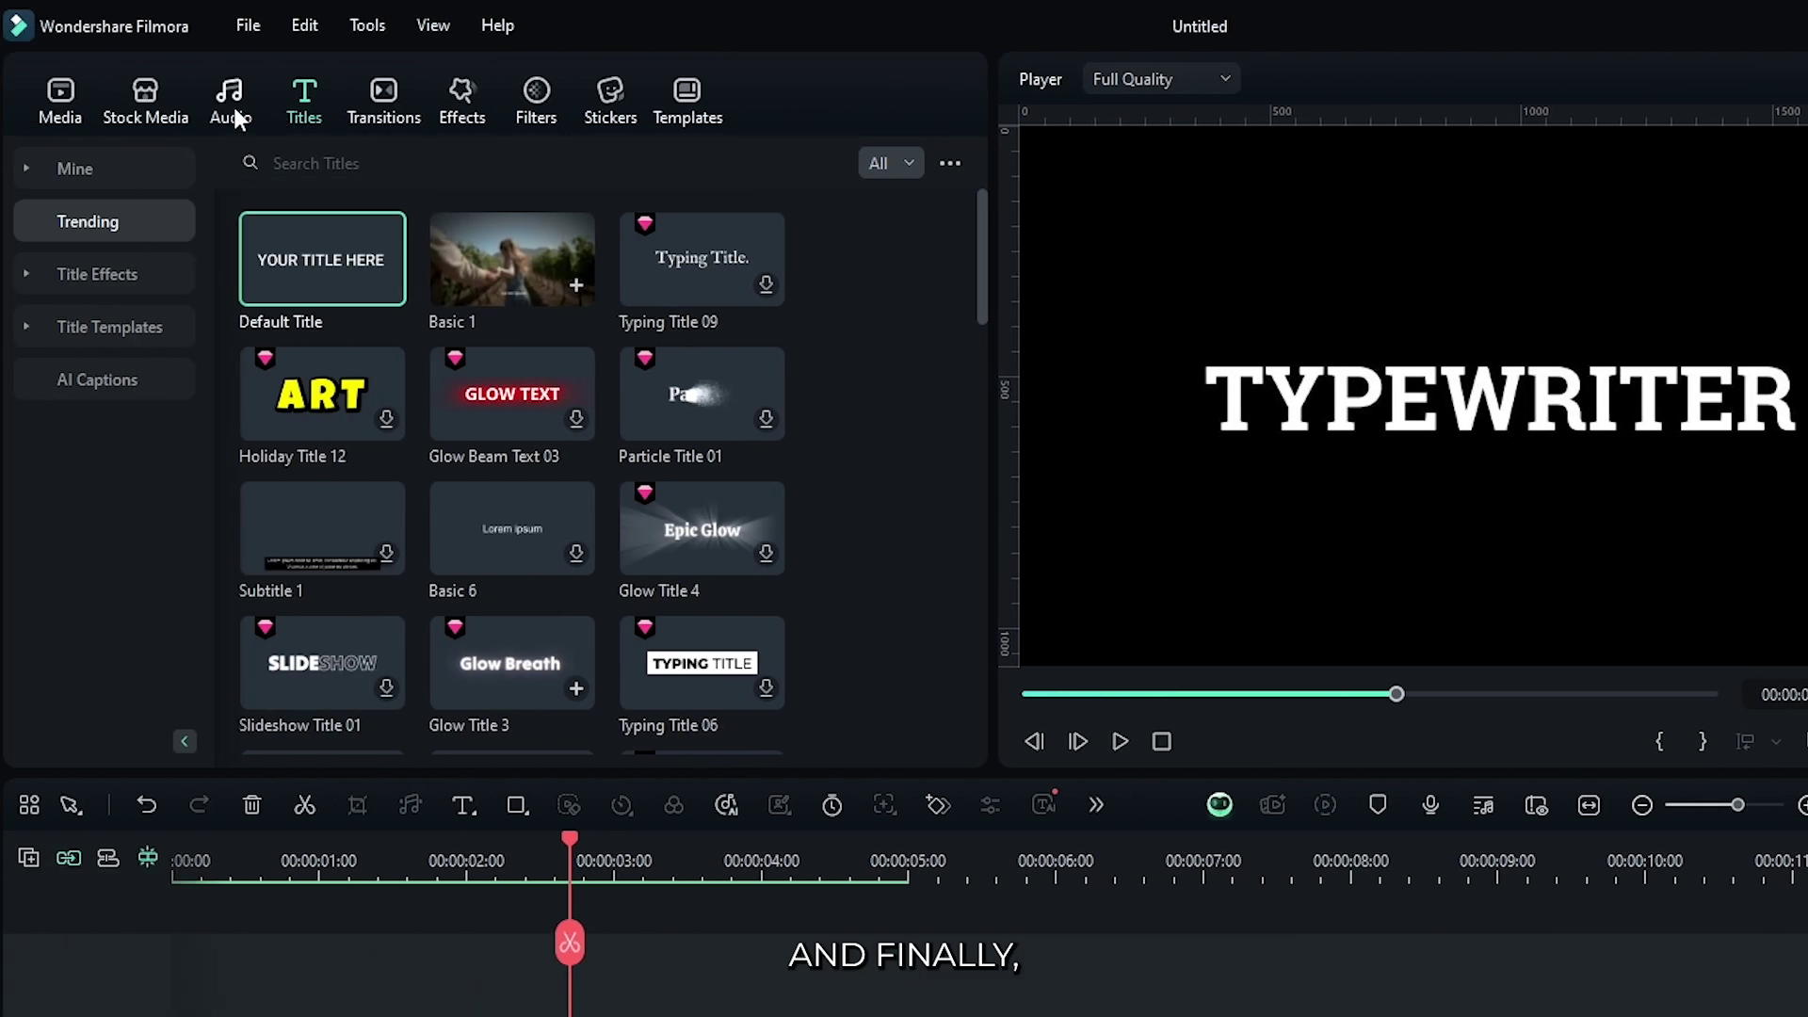
{"action": "left_click", "coordinate": [231, 100]}
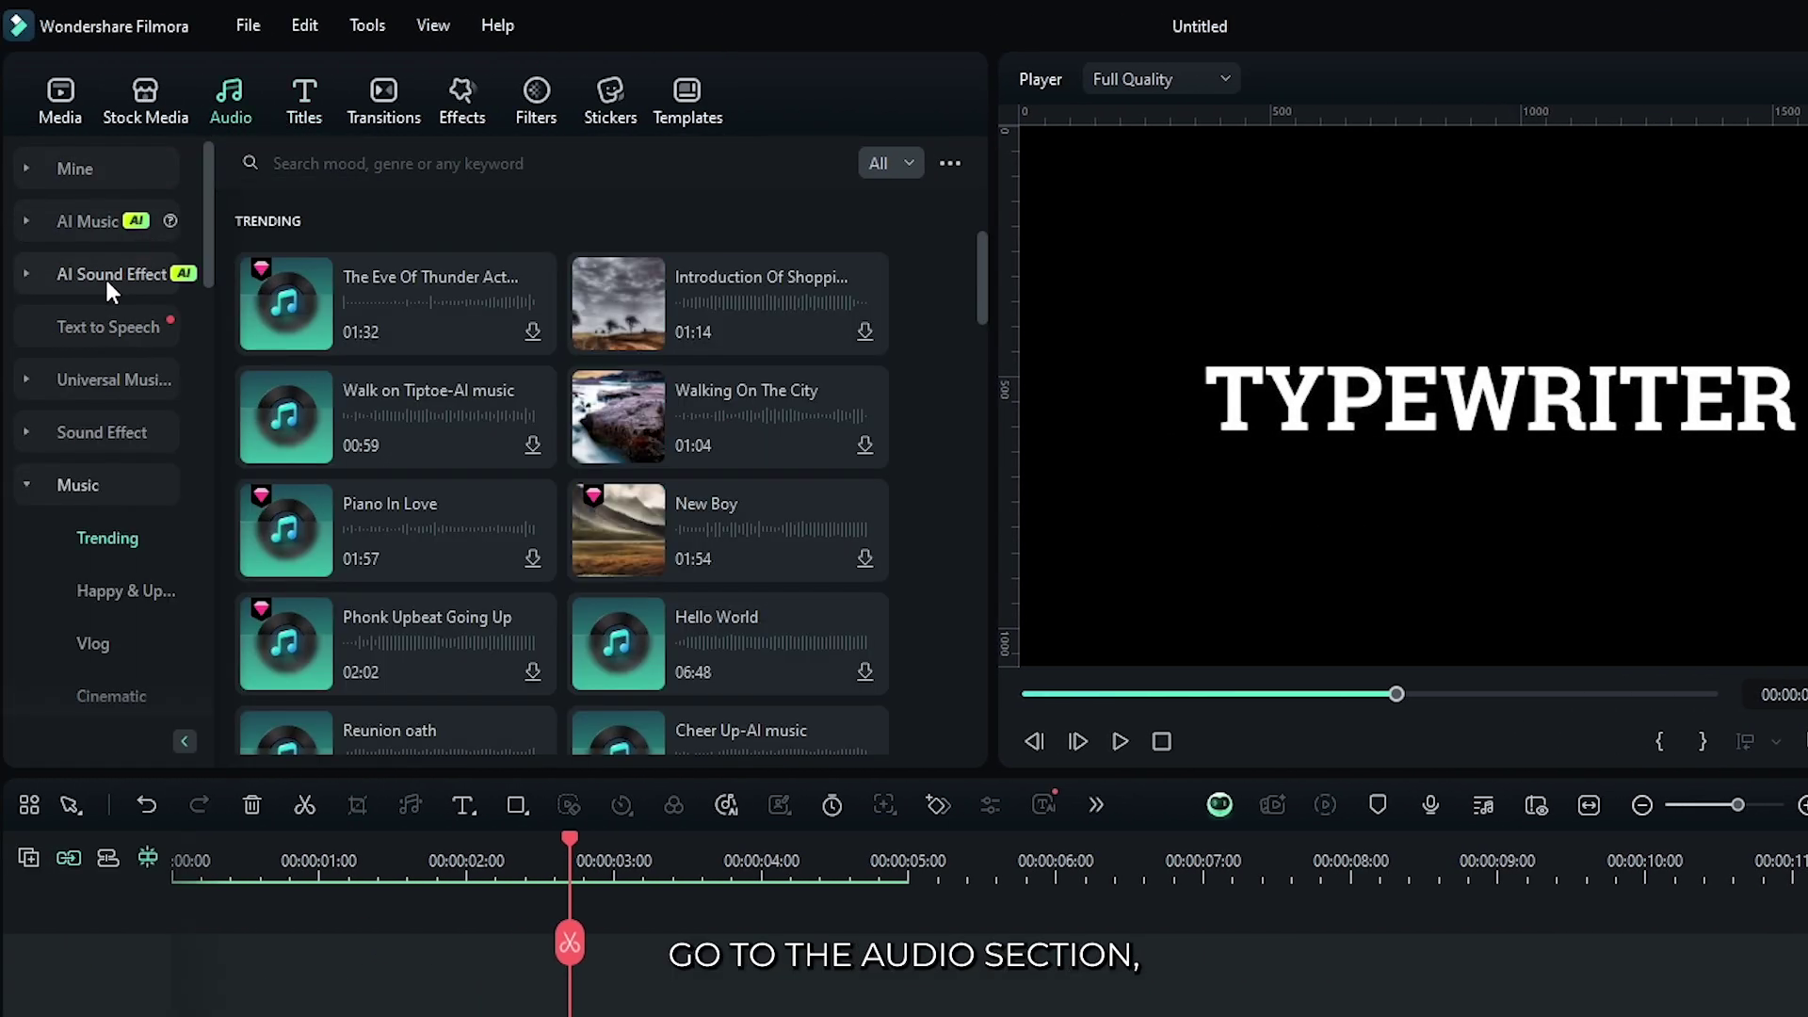
{"action": "left_click", "coordinate": [100, 433]}
{"action": "left_click", "coordinate": [342, 165]}
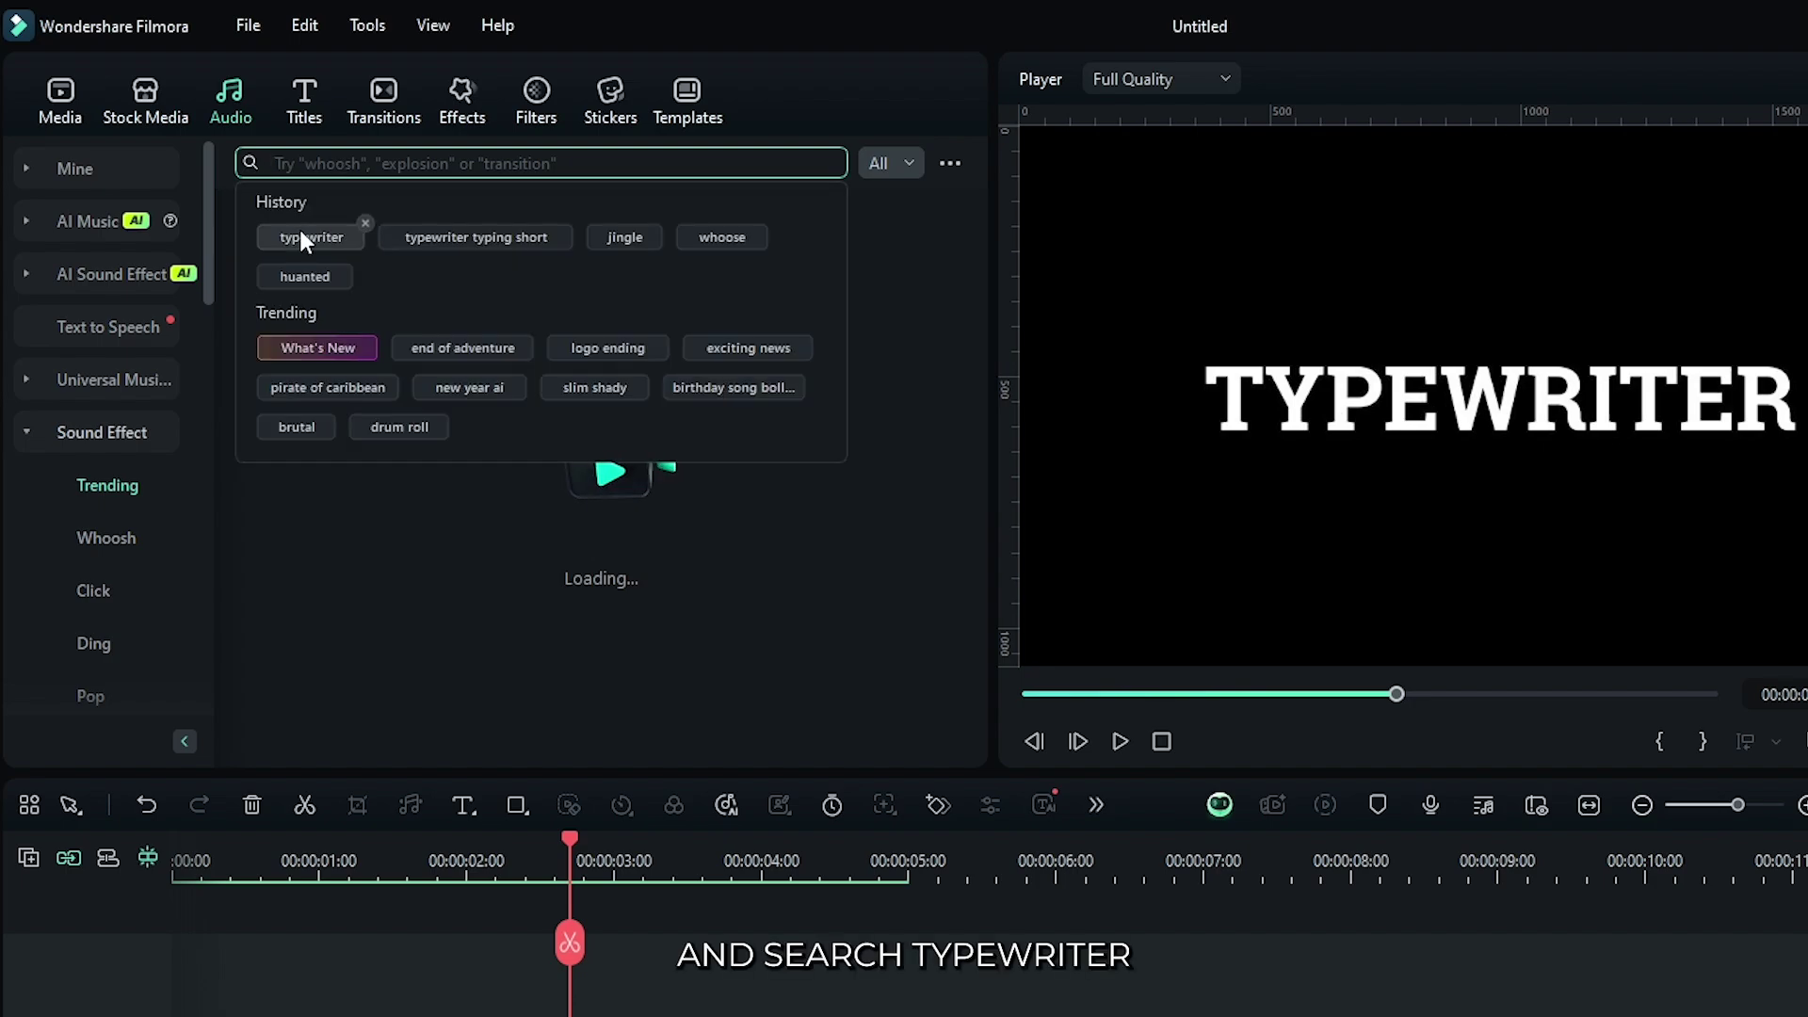
{"action": "left_click", "coordinate": [299, 236]}
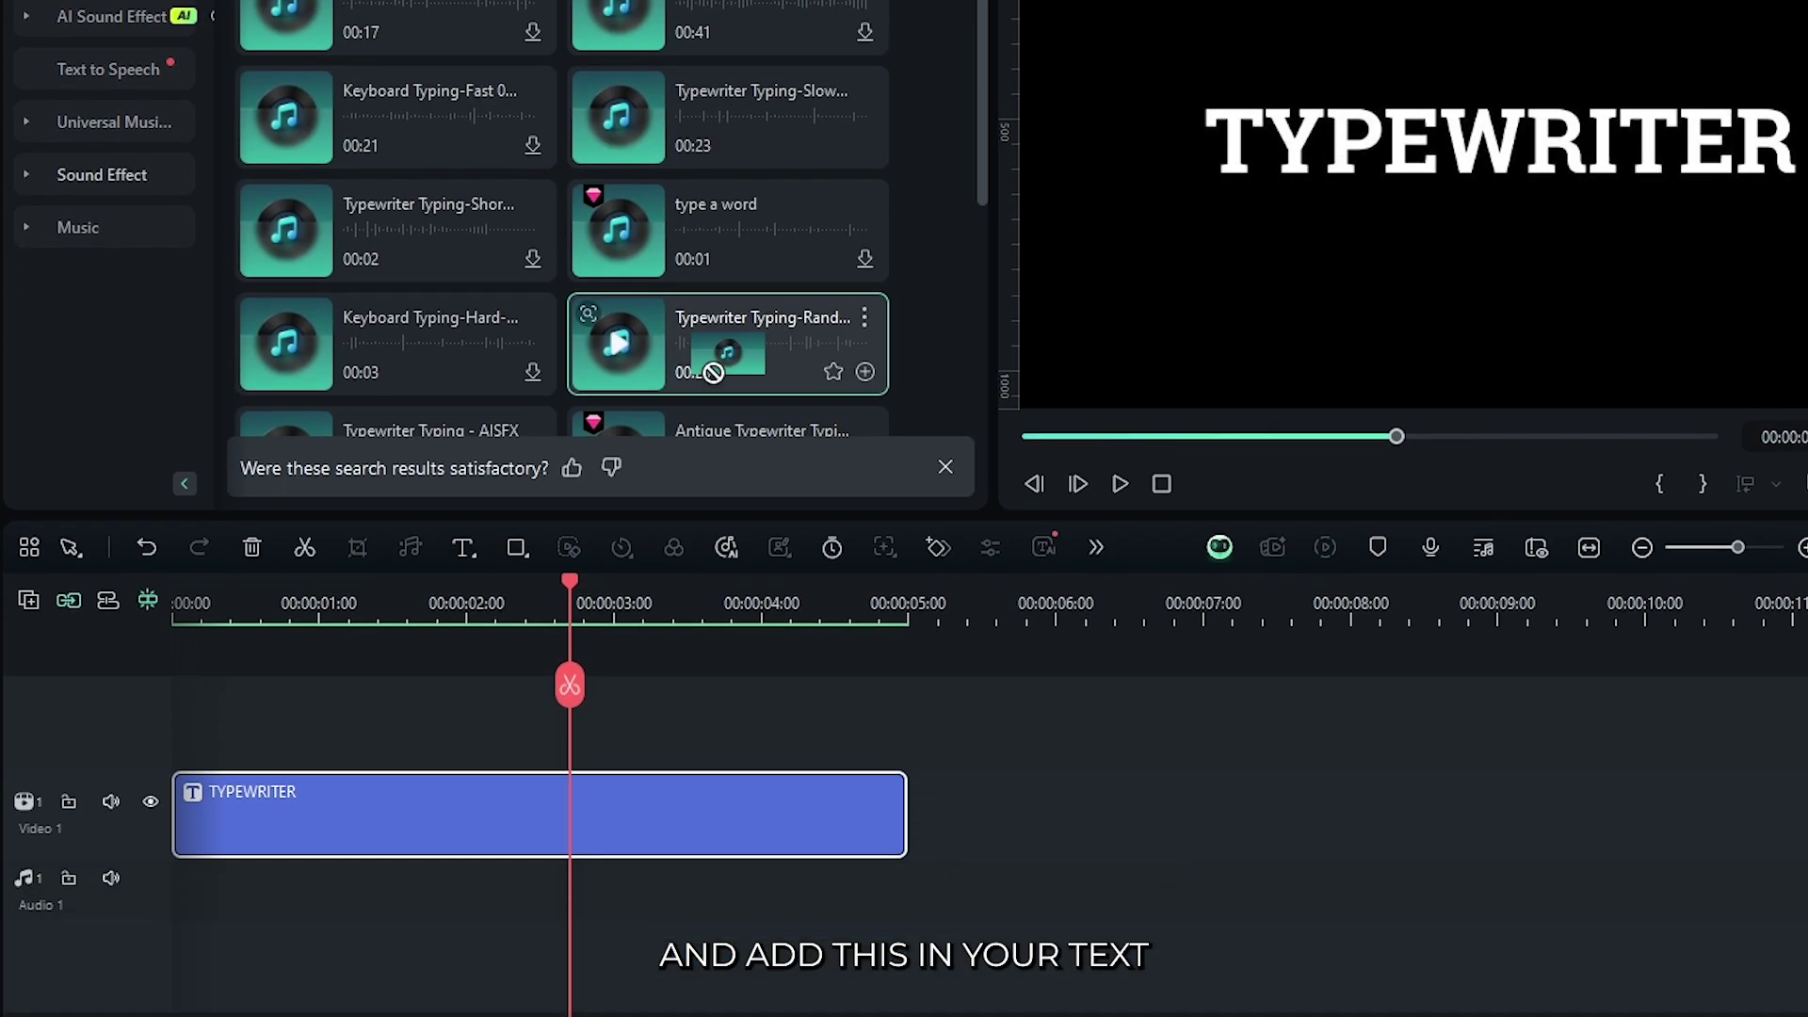
Put the typewriter typing sound on the audio track, splitting and deleting everything after about 2 seconds
{"action": "left_click_drag", "start_coordinate": [616, 601], "coordinate": [181, 855]}
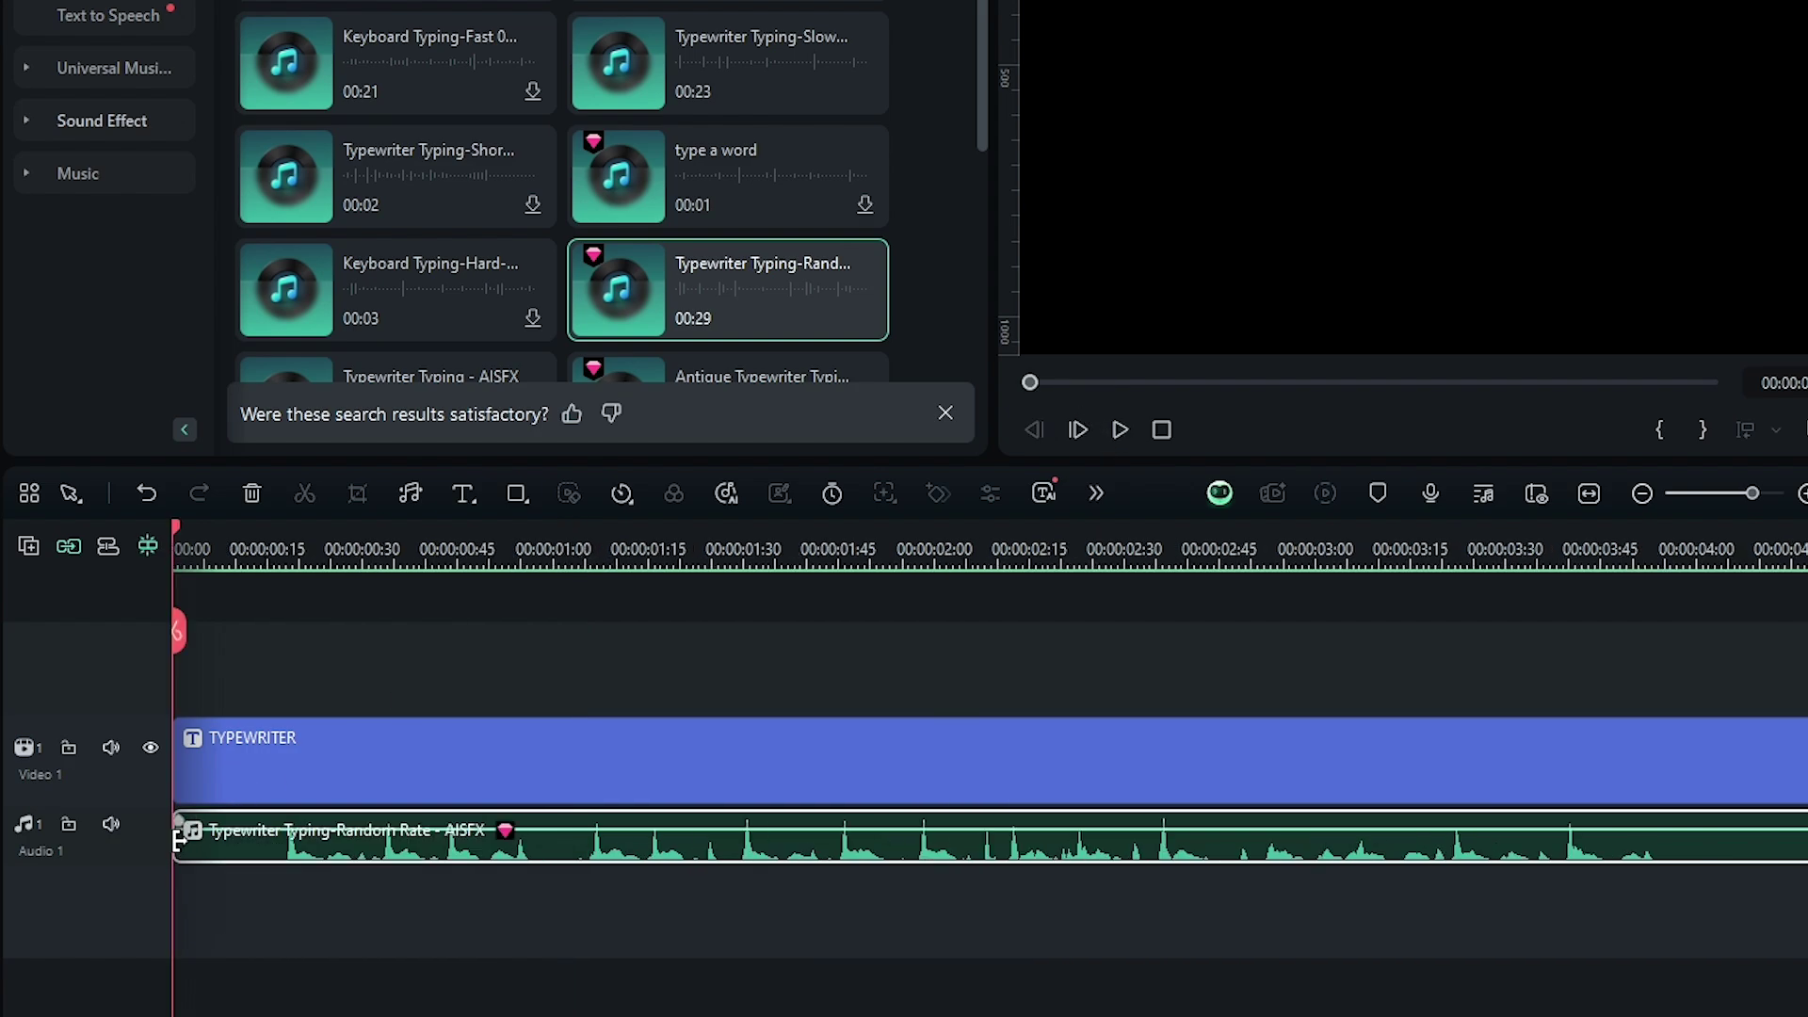
{"action": "left_click_drag", "start_coordinate": [315, 541], "coordinate": [405, 544]}
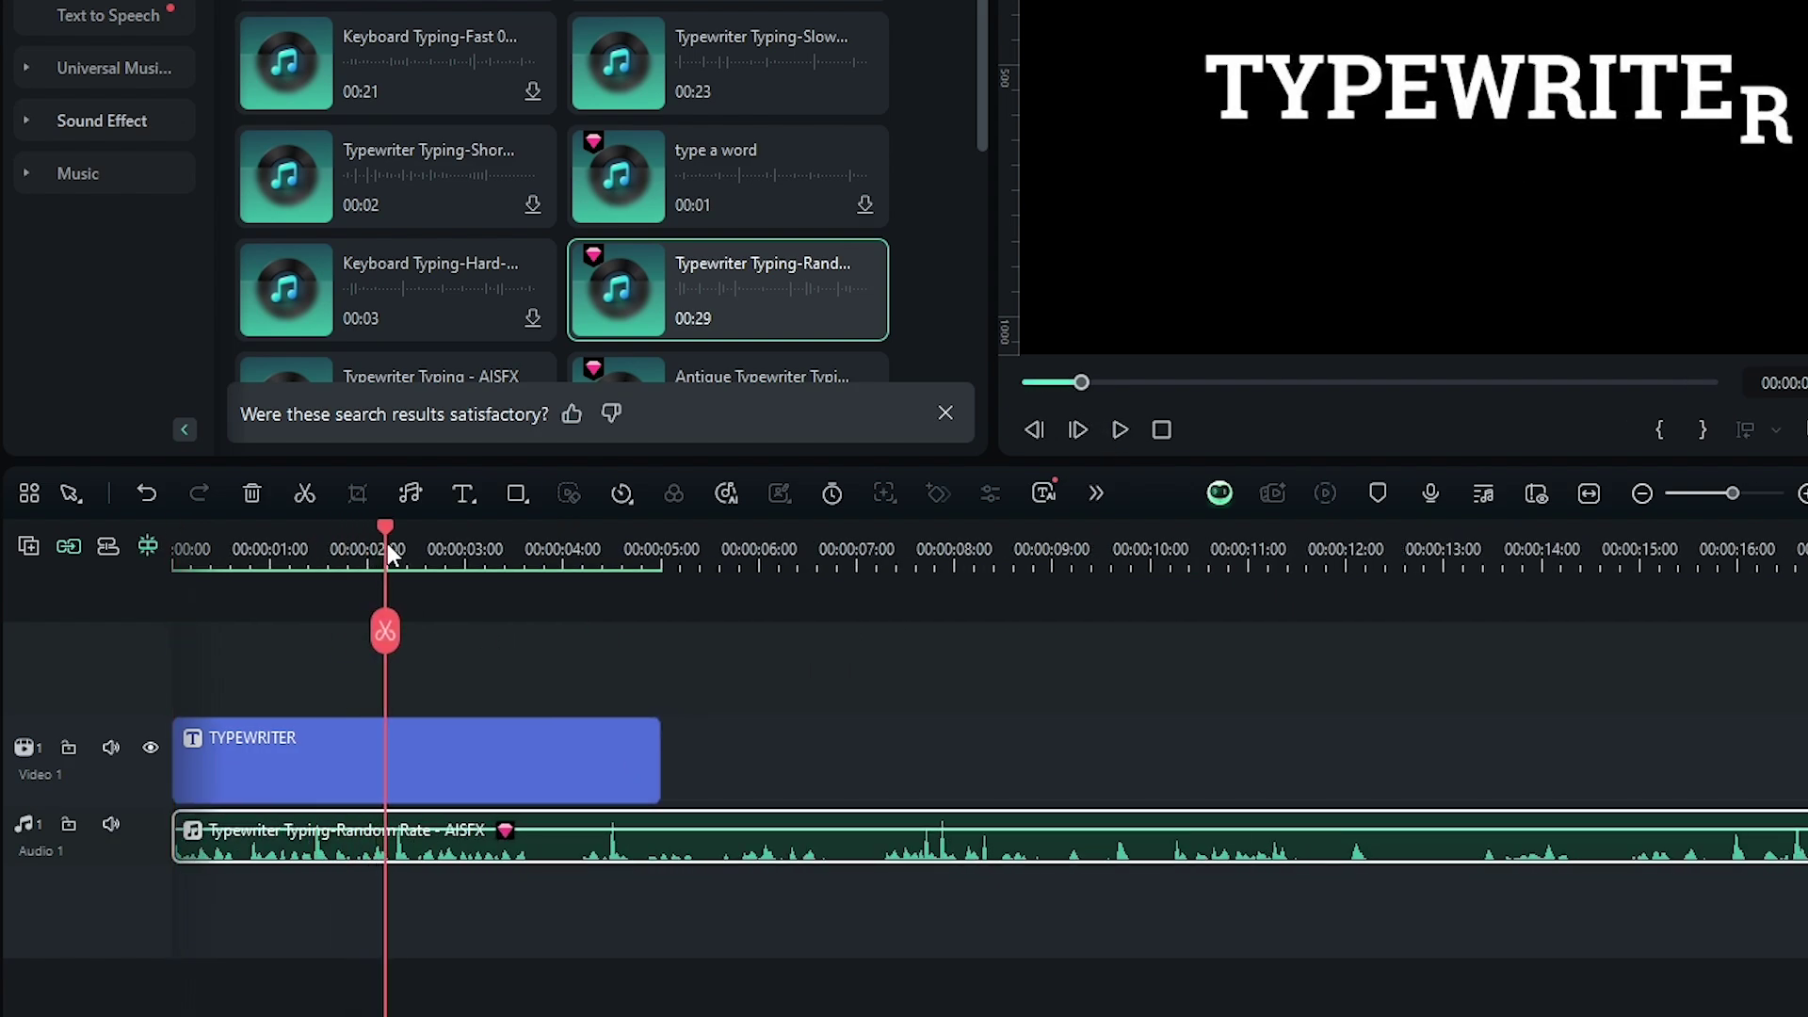
{"action": "left_click", "coordinate": [429, 841]}
{"action": "key", "text": "ctrl+b"}
{"action": "key", "text": "Delete"}
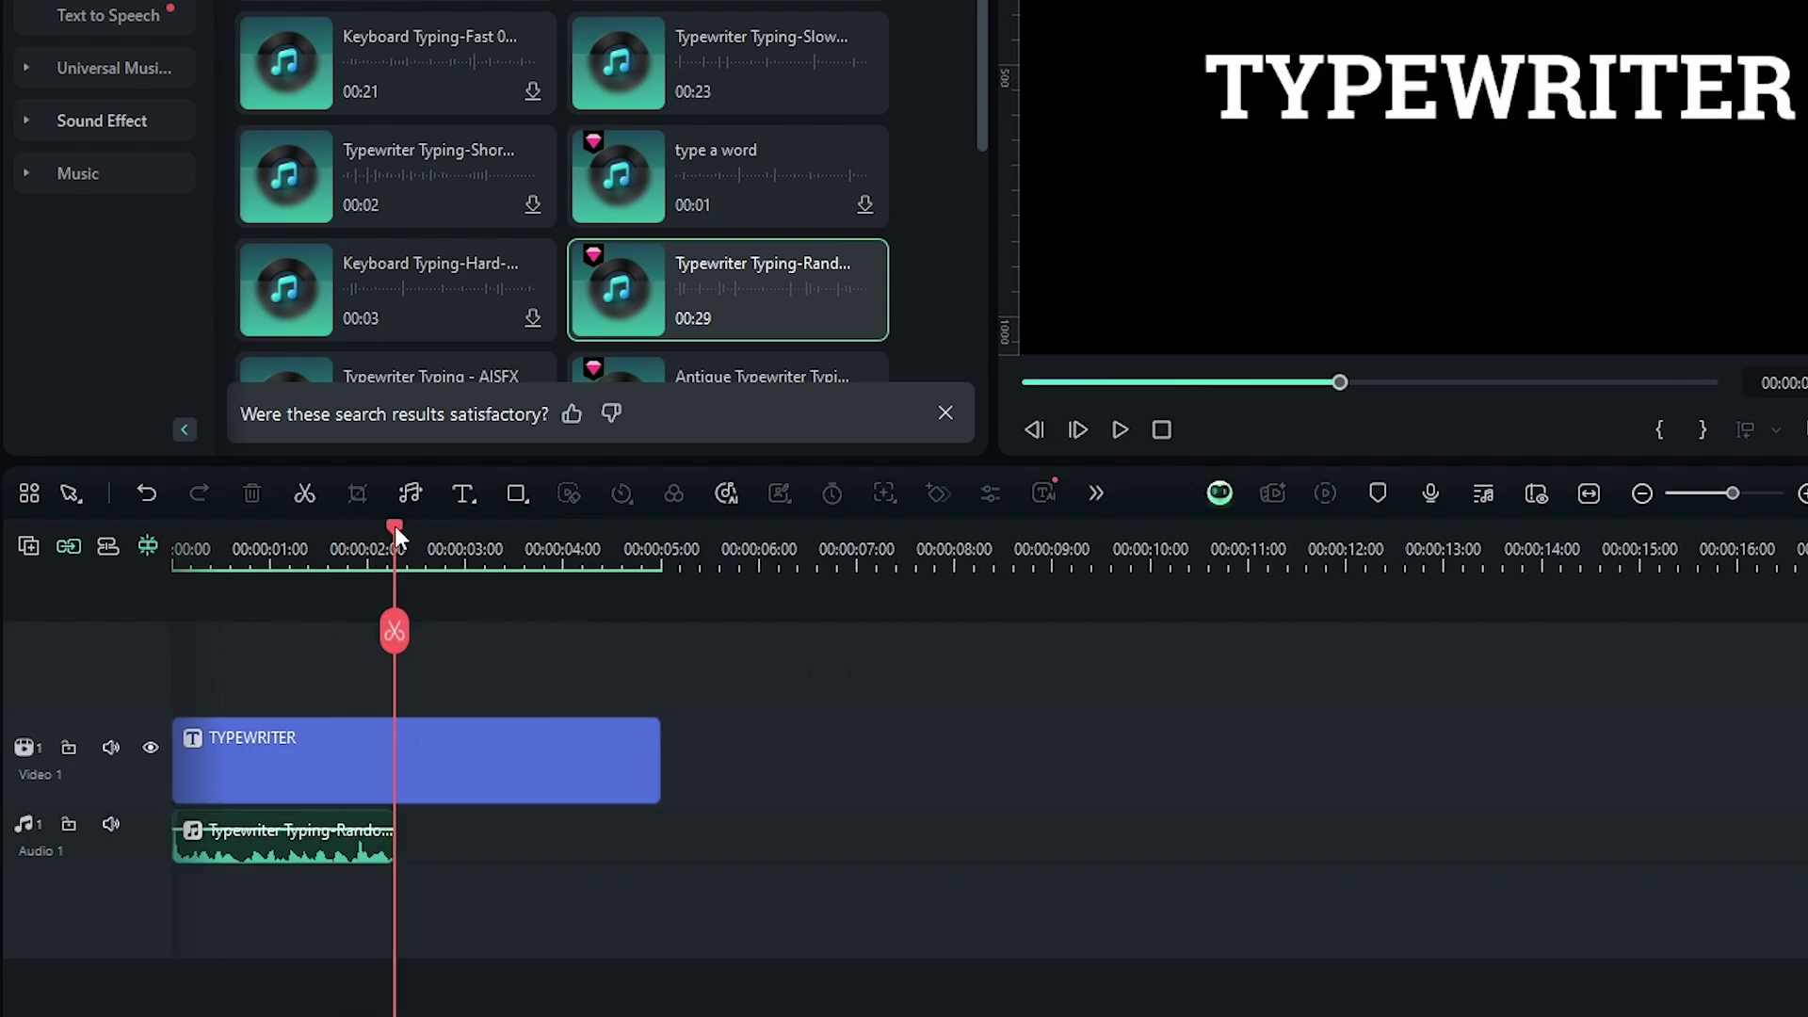
{"action": "left_click", "coordinate": [177, 548]}
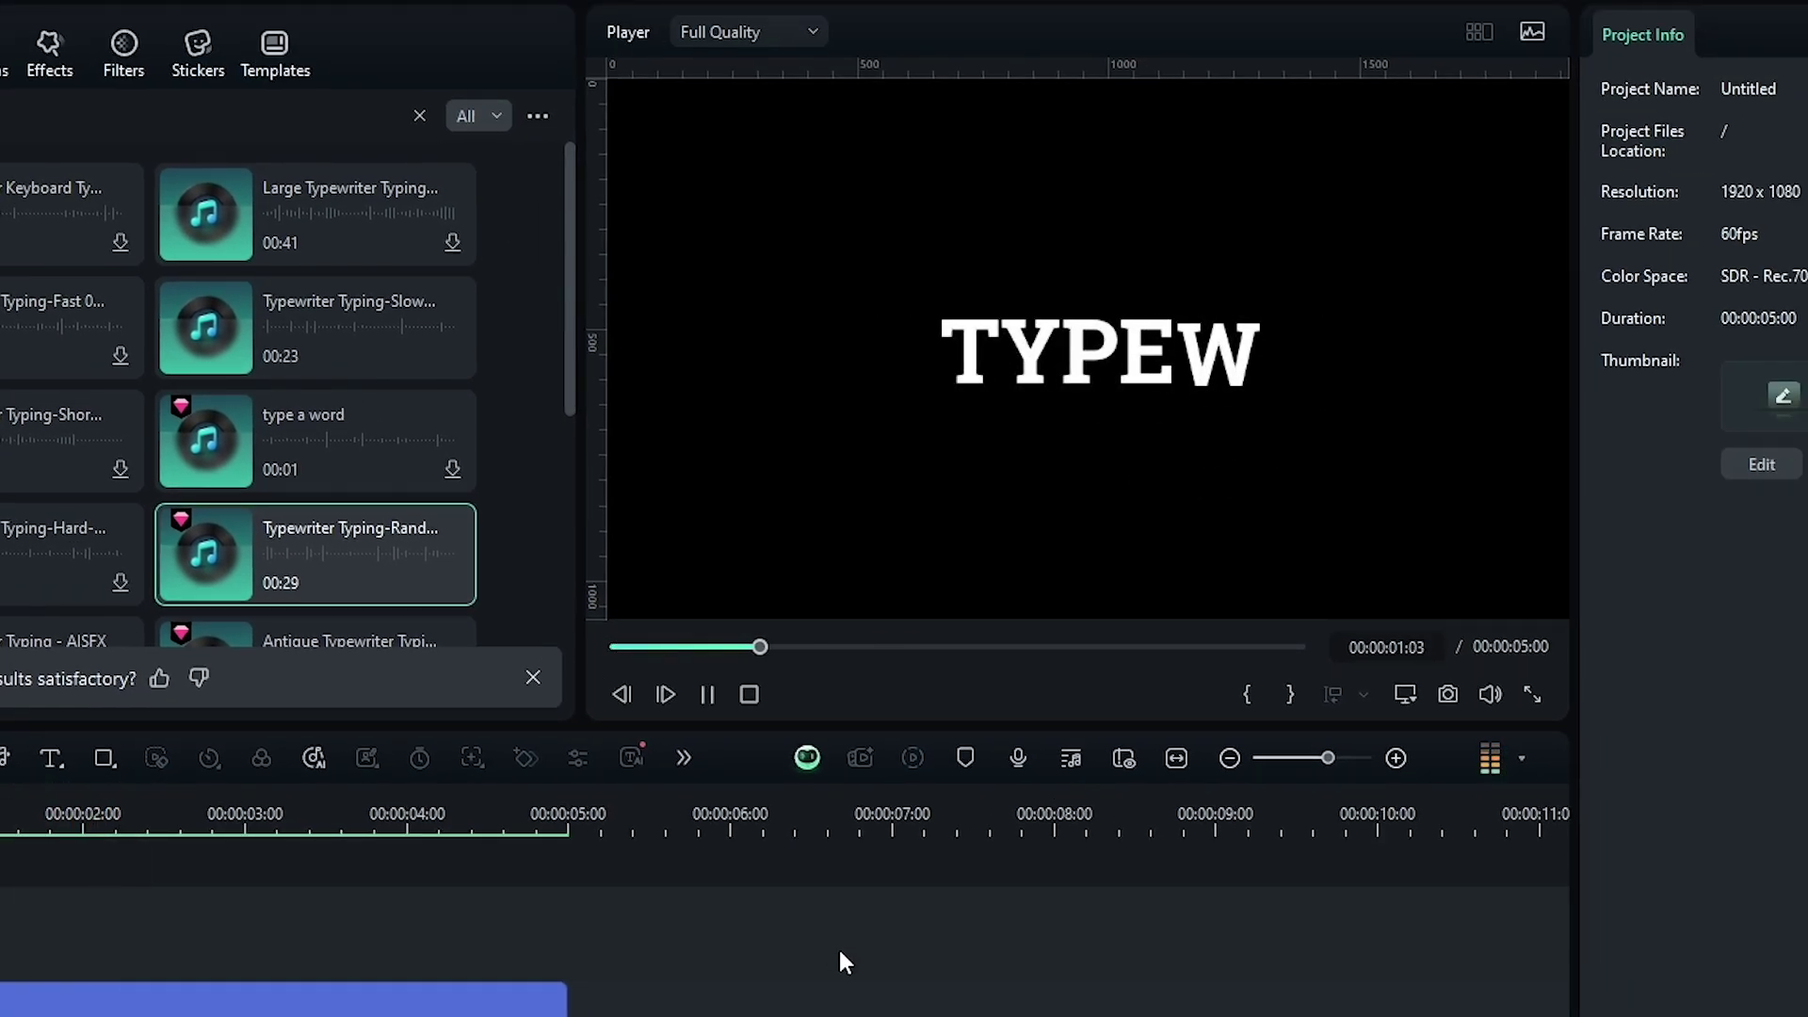
{"action": "key", "text": "space"}
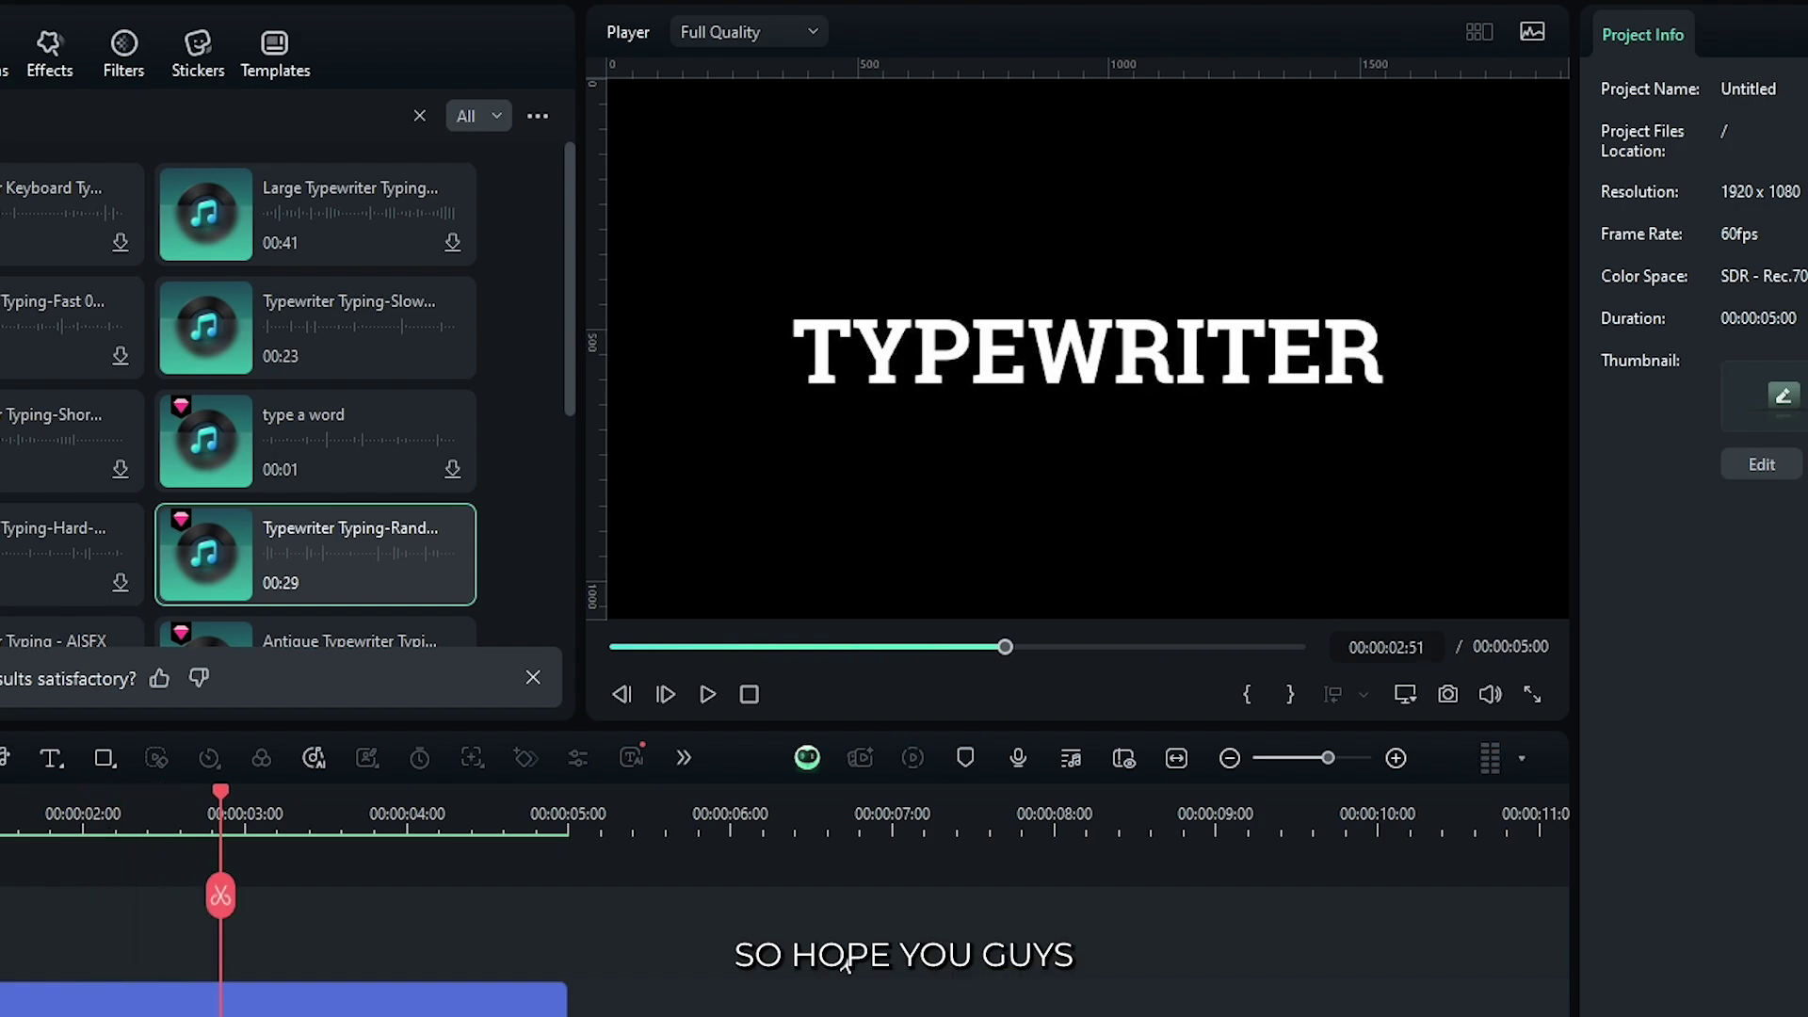